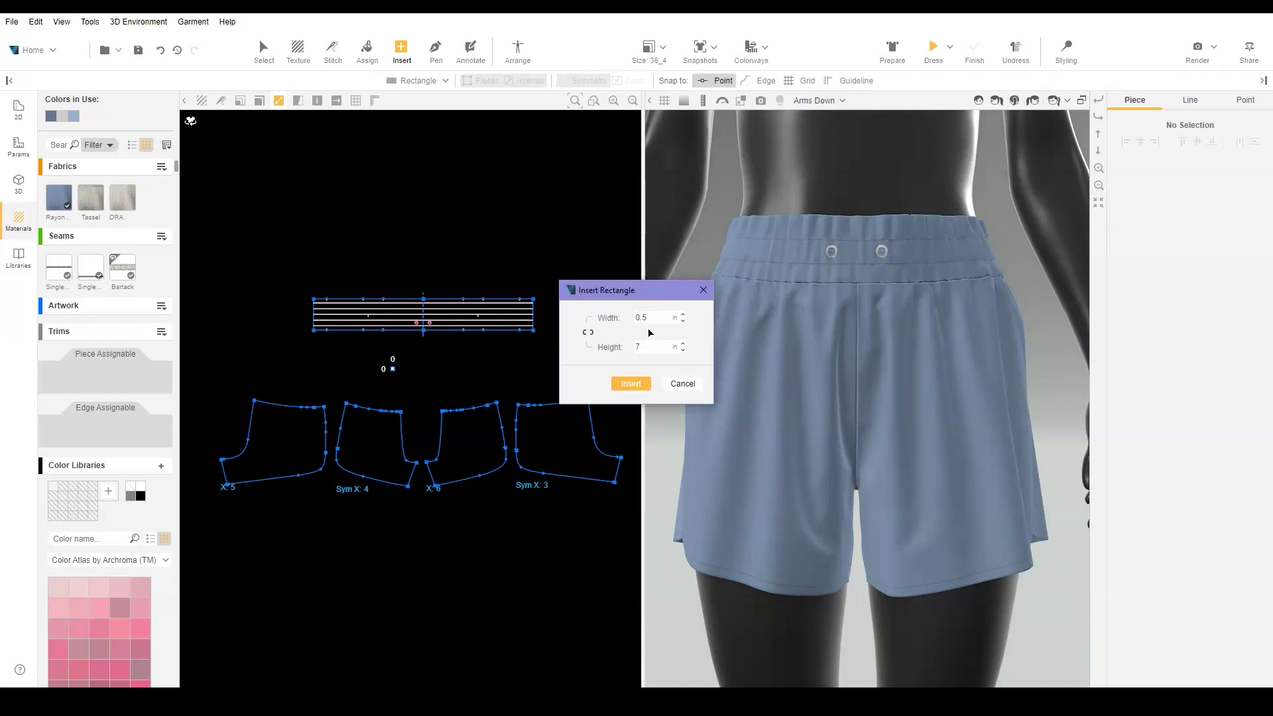
# - Insert a 0.5 in wide, 7 in high rectangle and place it just below the waistband, beside the centre line
pyautogui.click(630, 384)
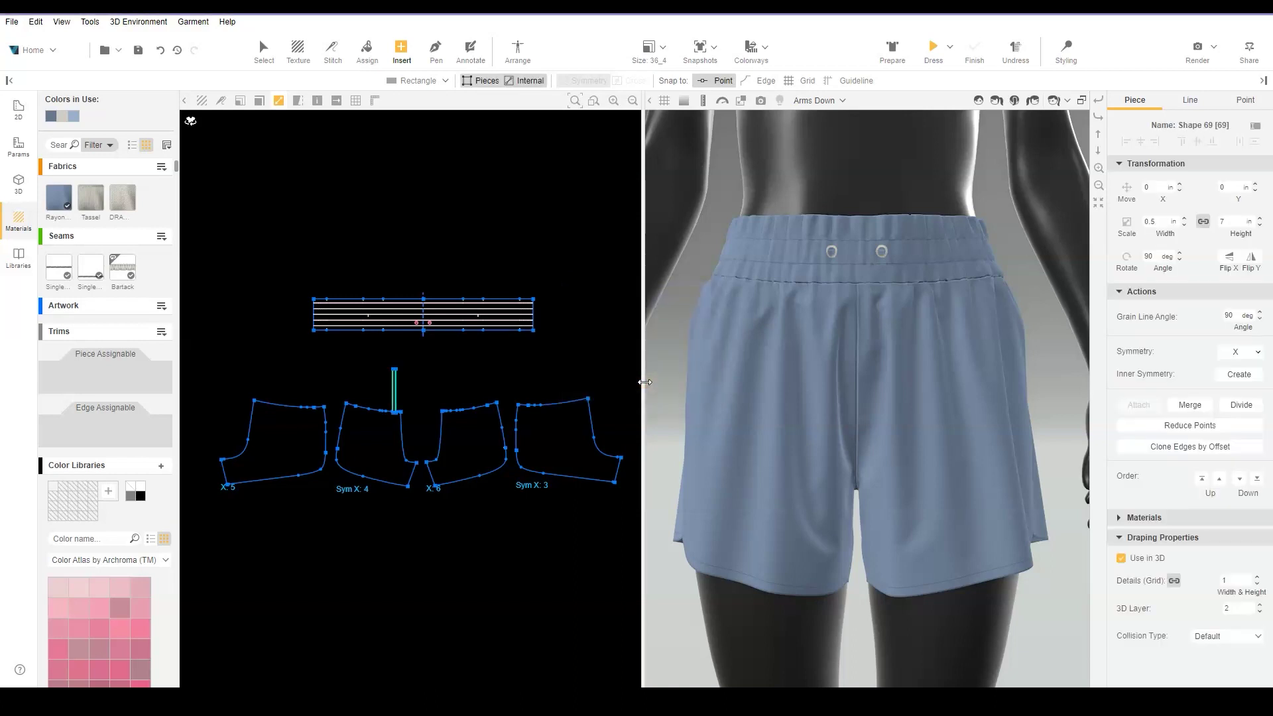
pyautogui.scroll(5, 401, 383)
pyautogui.click(264, 50)
pyautogui.moveTo(386, 393); pyautogui.dragTo(429, 316)
pyautogui.scroll(3, 428, 312)
pyautogui.scroll(1, 505, 341)
pyautogui.moveTo(505, 341); pyautogui.dragTo(455, 357, button='middle')
# - Add a corner point at the exact centre of the strip's top edge using centre snapping
pyautogui.click(436, 51)
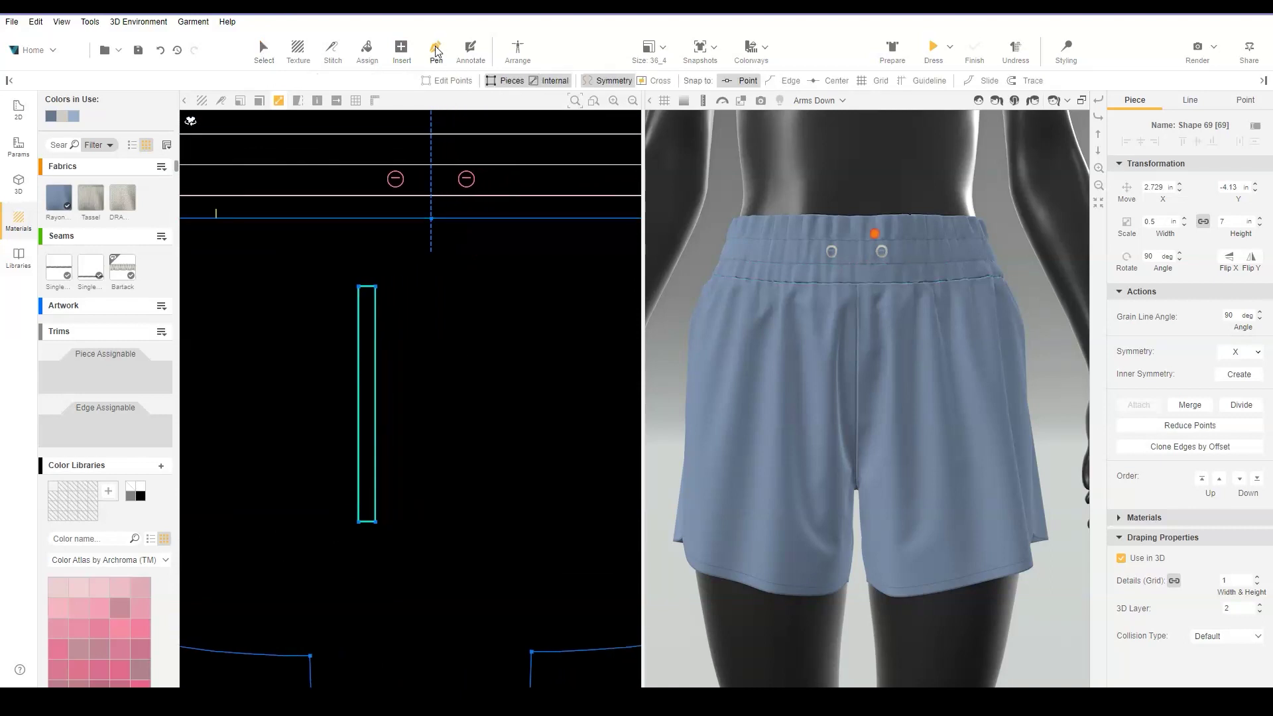
pyautogui.click(453, 81)
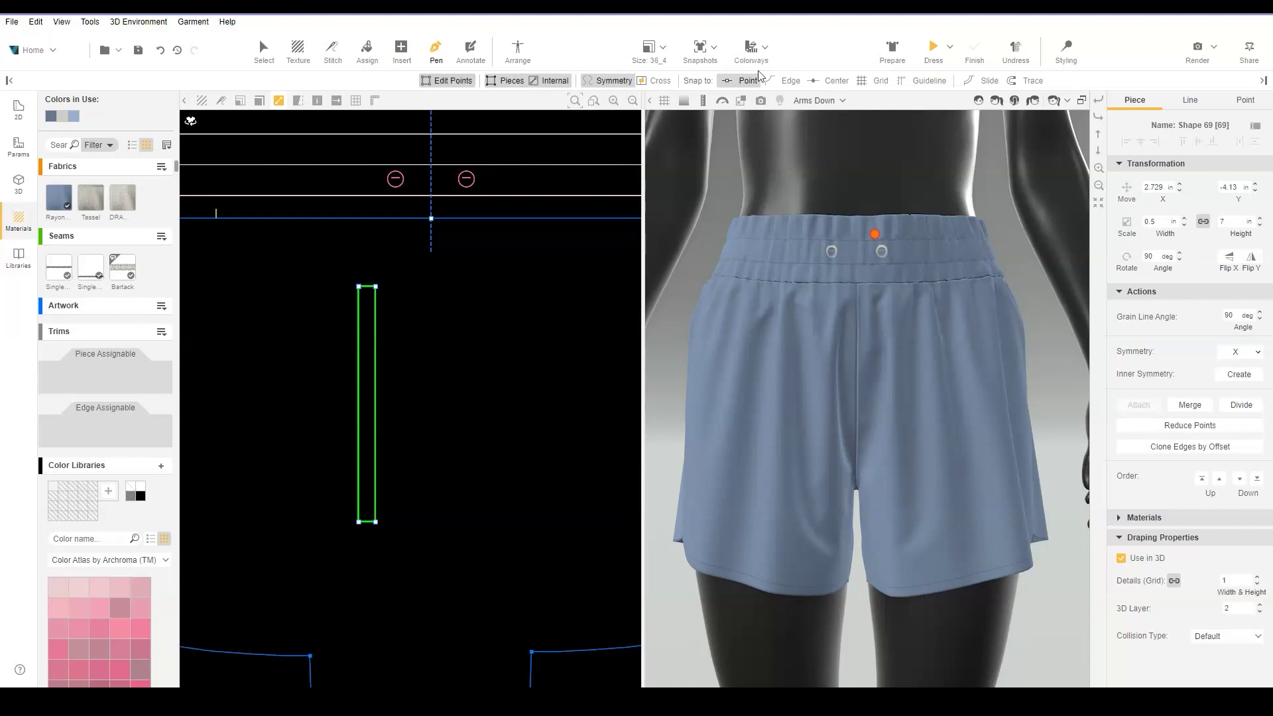
pyautogui.click(830, 80)
pyautogui.scroll(2, 307, 245)
pyautogui.scroll(1, 387, 309)
pyautogui.click(389, 300)
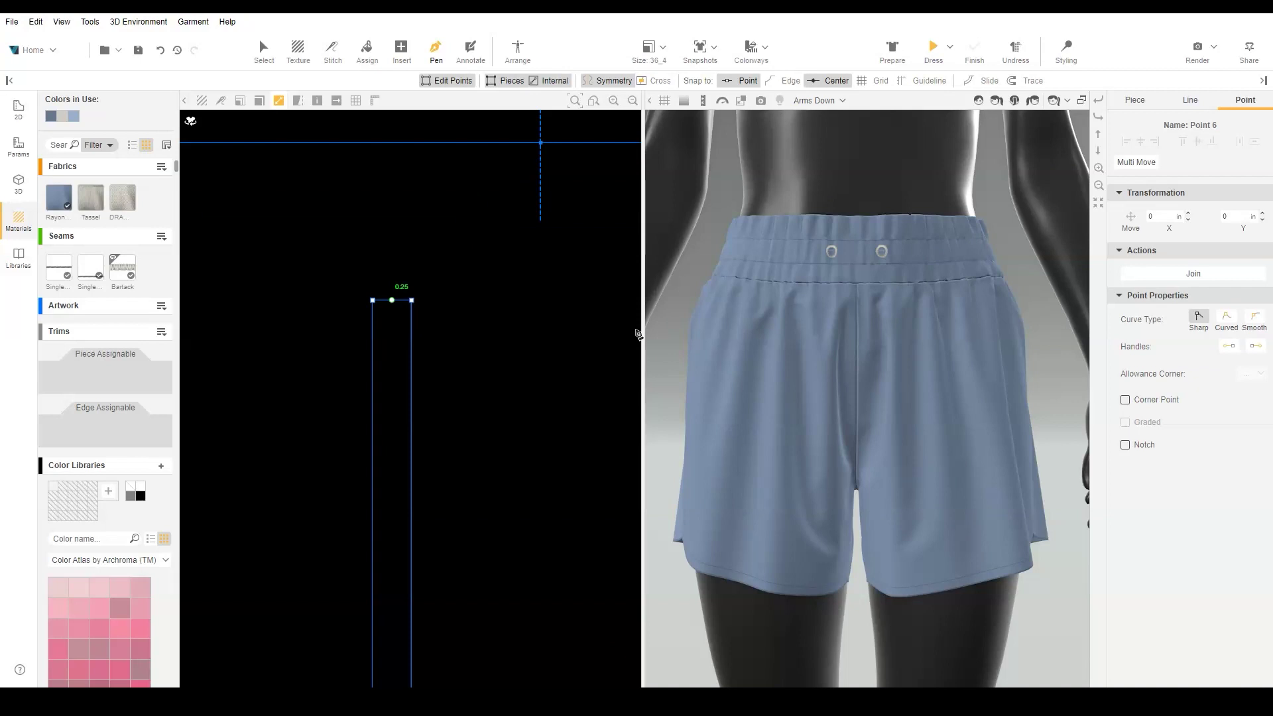
pyautogui.click(1125, 399)
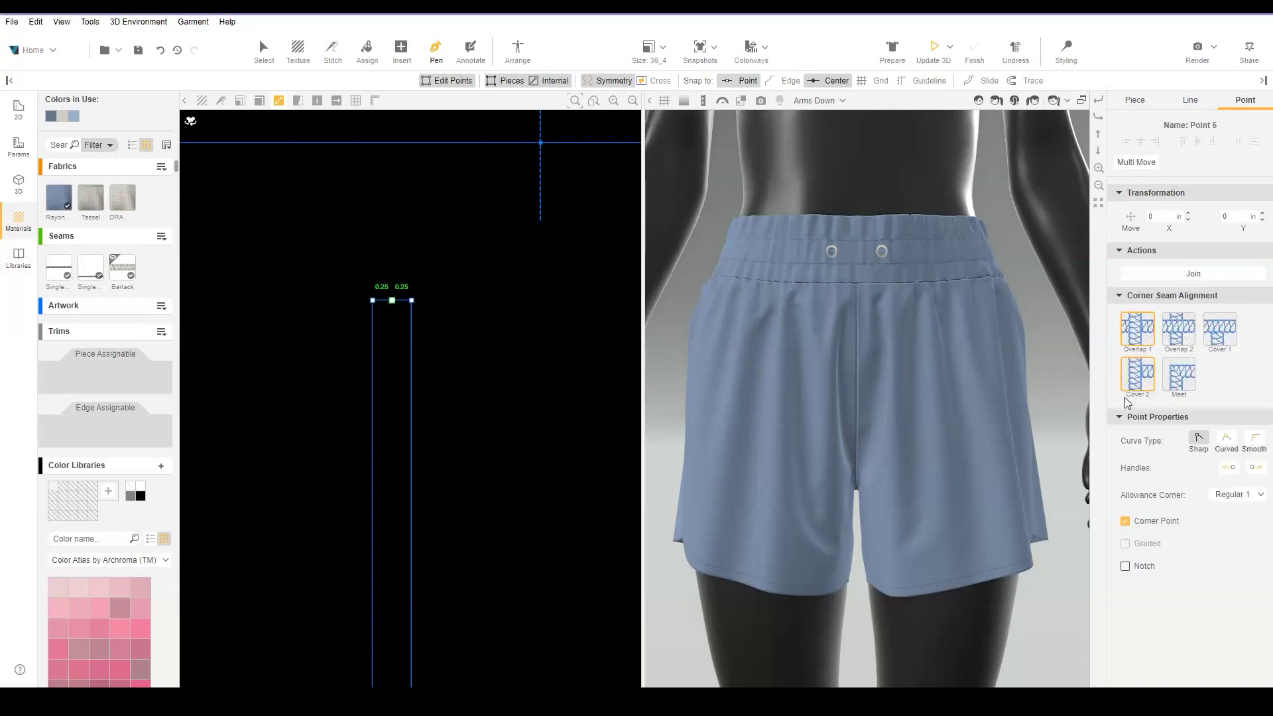
pyautogui.scroll(-2, 559, 477)
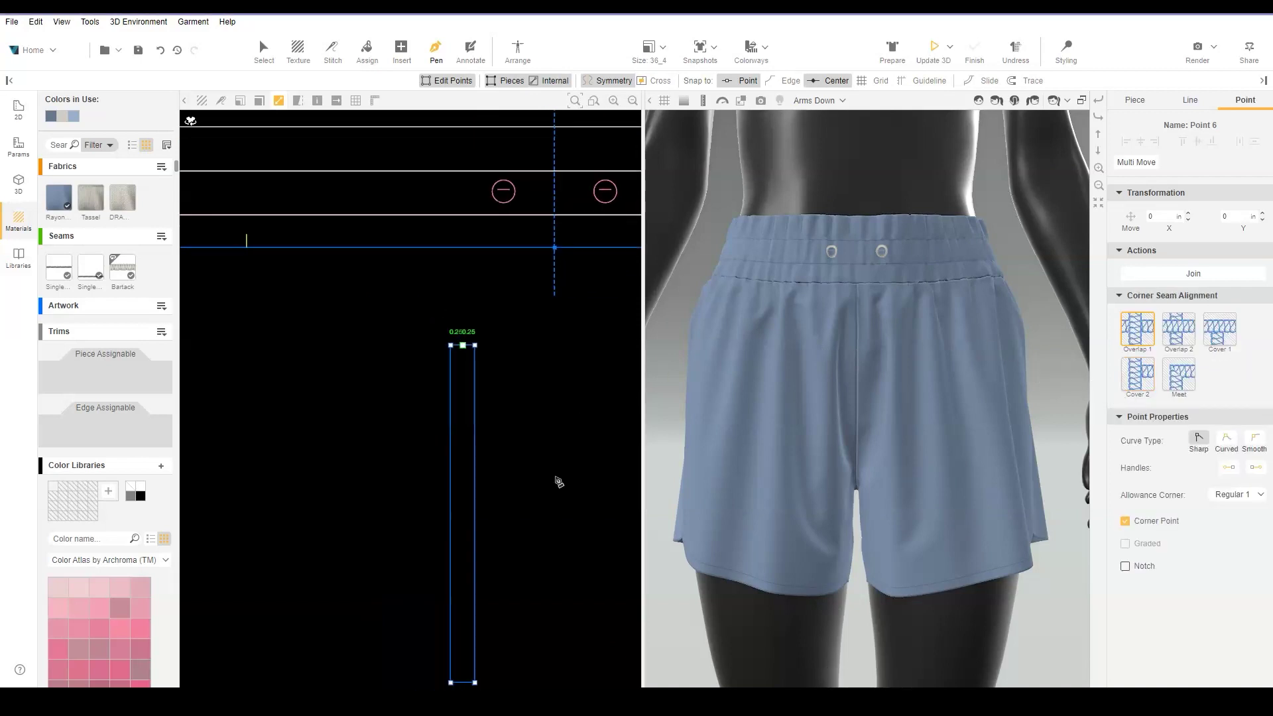
pyautogui.press('Escape')
# - Draw an internal line down the middle of the strip from the top edge's centre to the bottom edge's centre
pyautogui.click(454, 81)
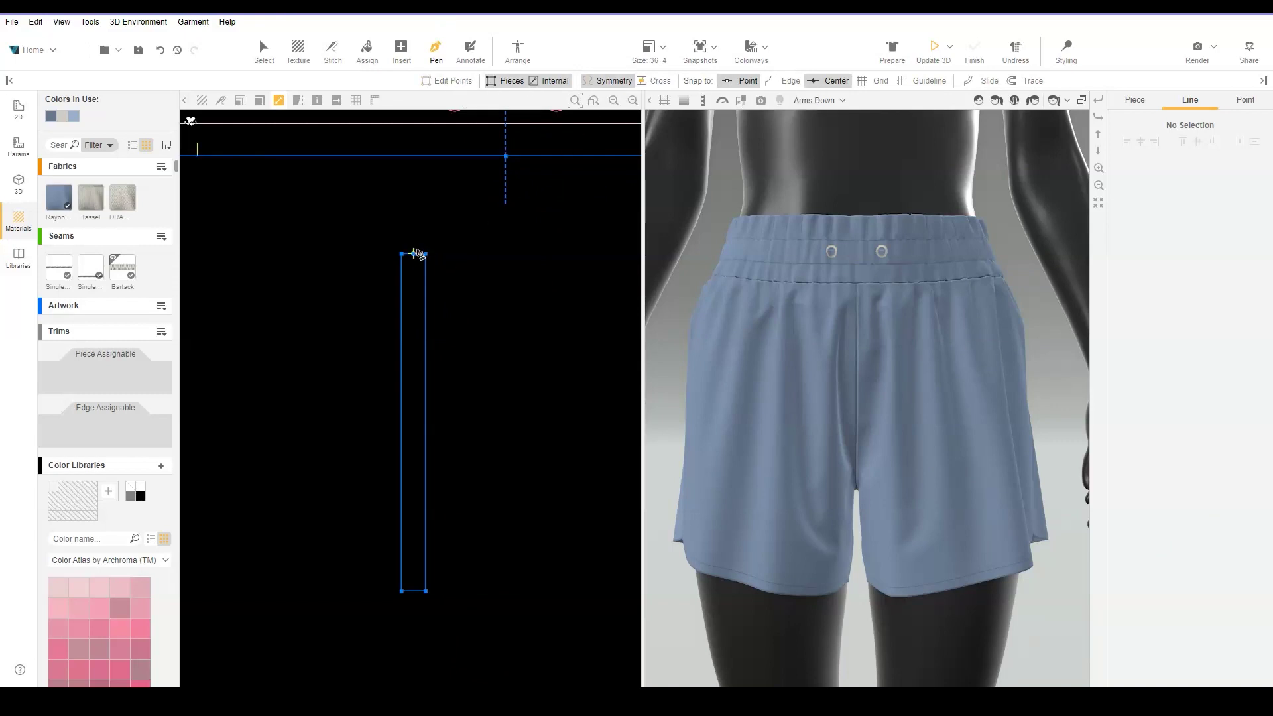
pyautogui.click(415, 255)
pyautogui.click(414, 590)
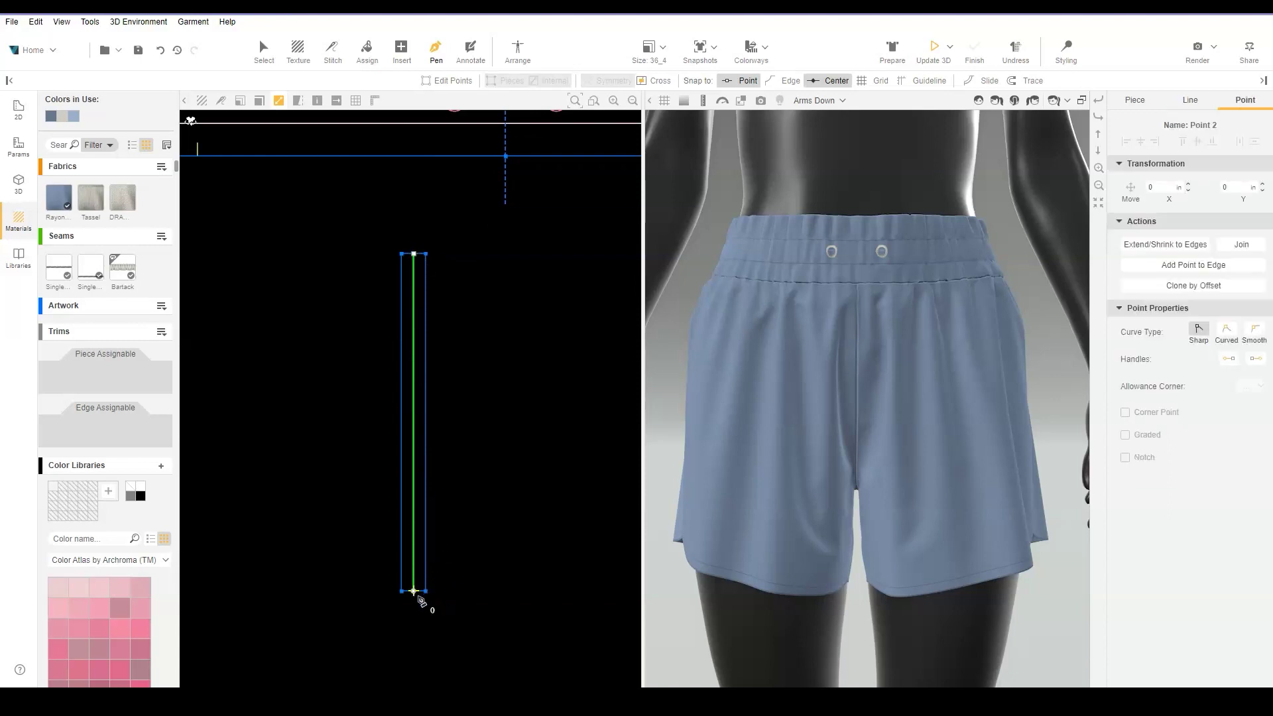
pyautogui.press('Return')
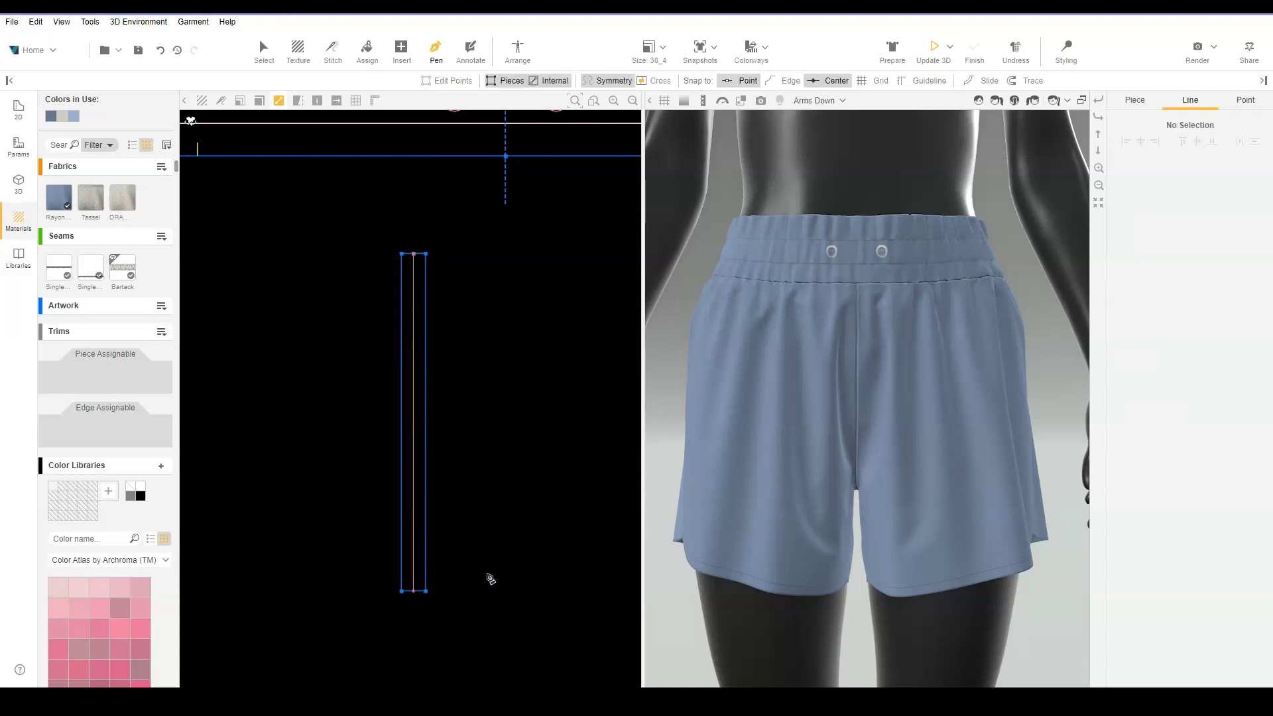
pyautogui.press('Escape')
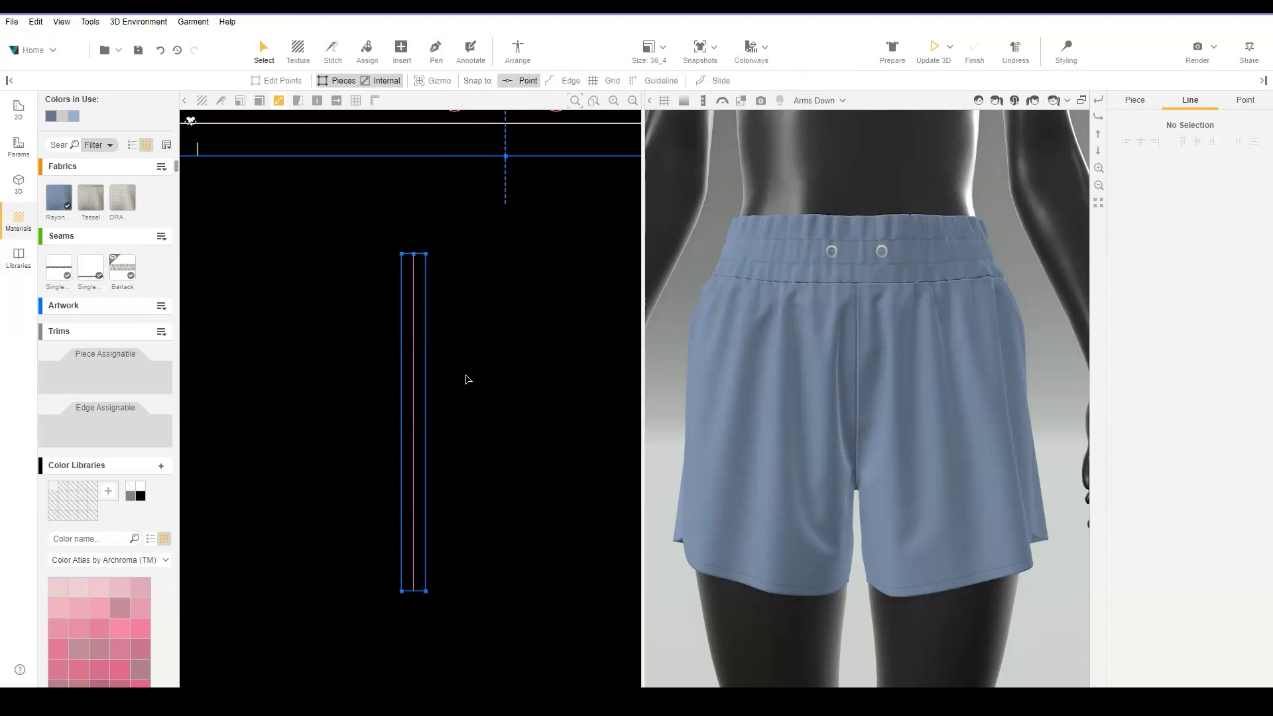
# - Make the strip's internal centre line a fold of the Soft type
pyautogui.click(419, 363)
pyautogui.scroll(-2, 1150, 570)
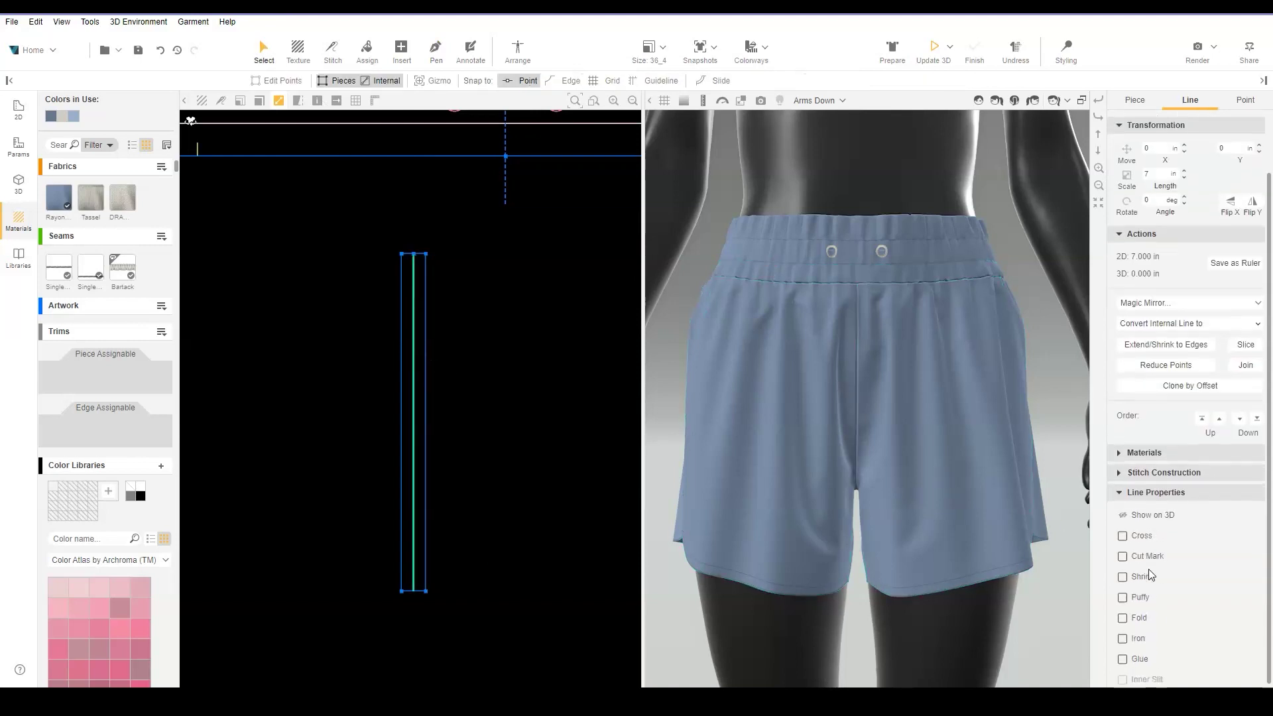
pyautogui.click(1123, 611)
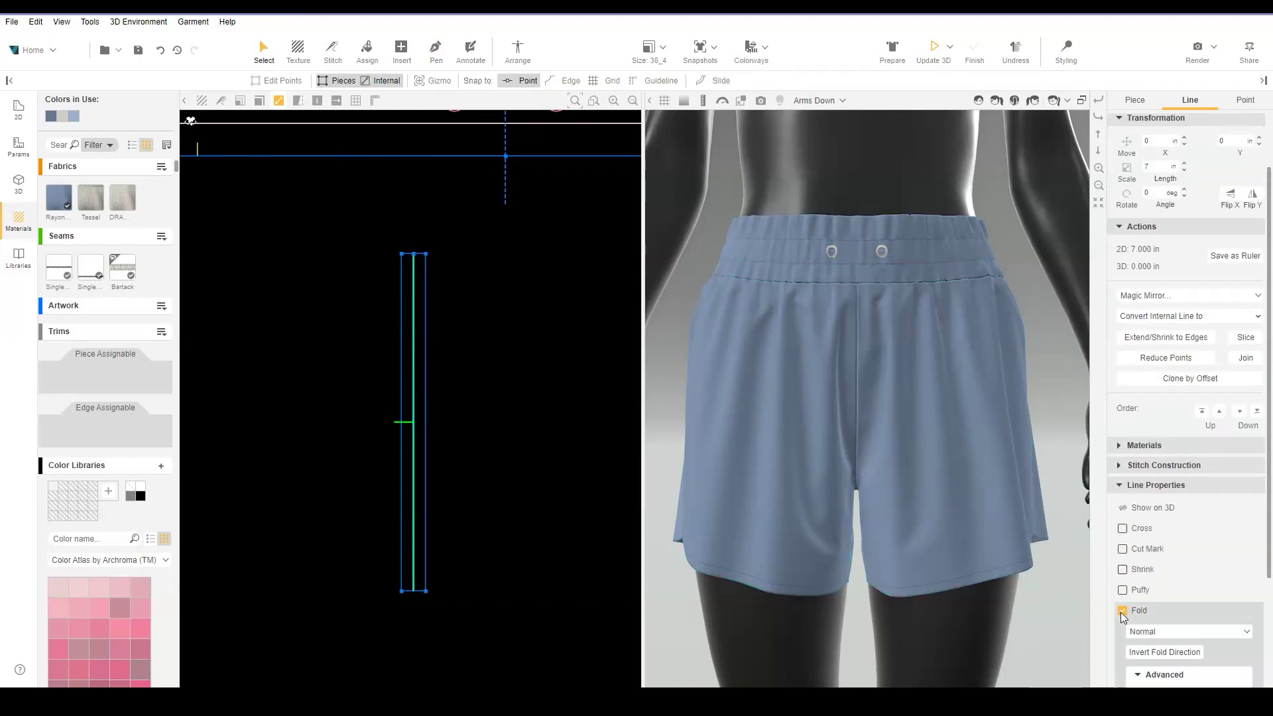
pyautogui.click(1143, 631)
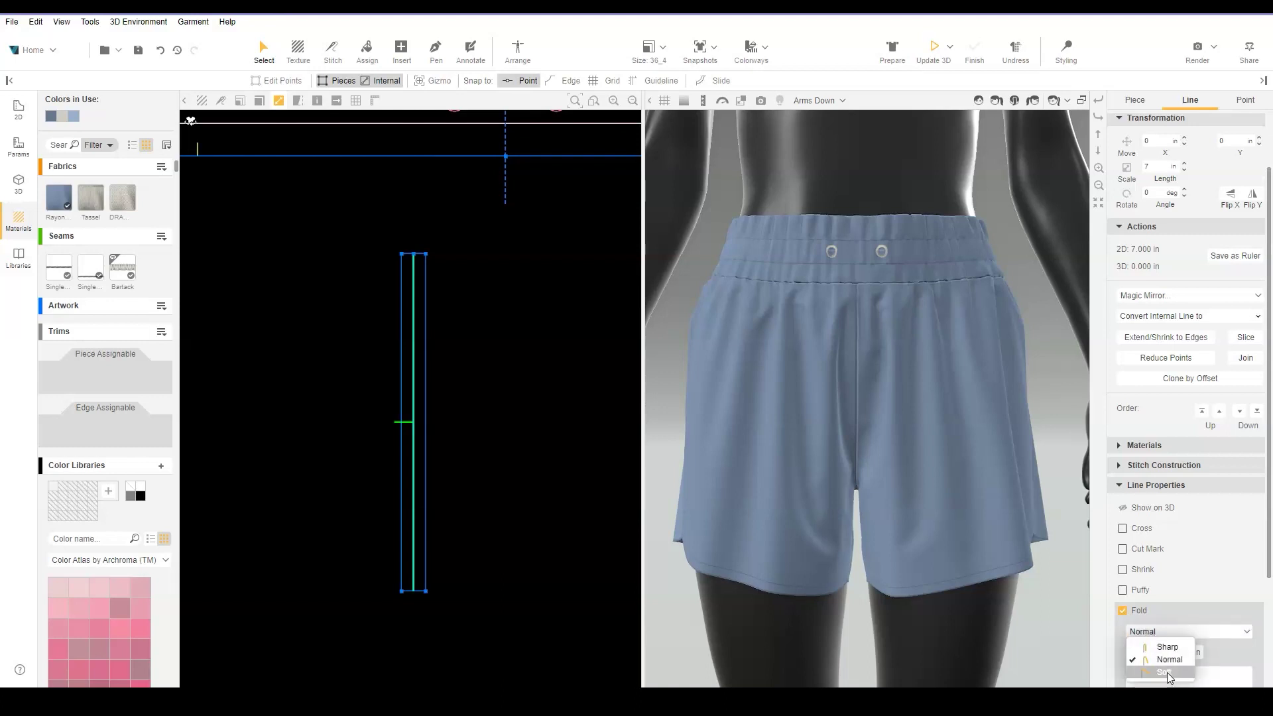
pyautogui.click(1164, 673)
# - Create a symmetric copy of the strip in X and place it on the other side of the waistband's centre line
pyautogui.click(336, 81)
pyautogui.click(426, 287)
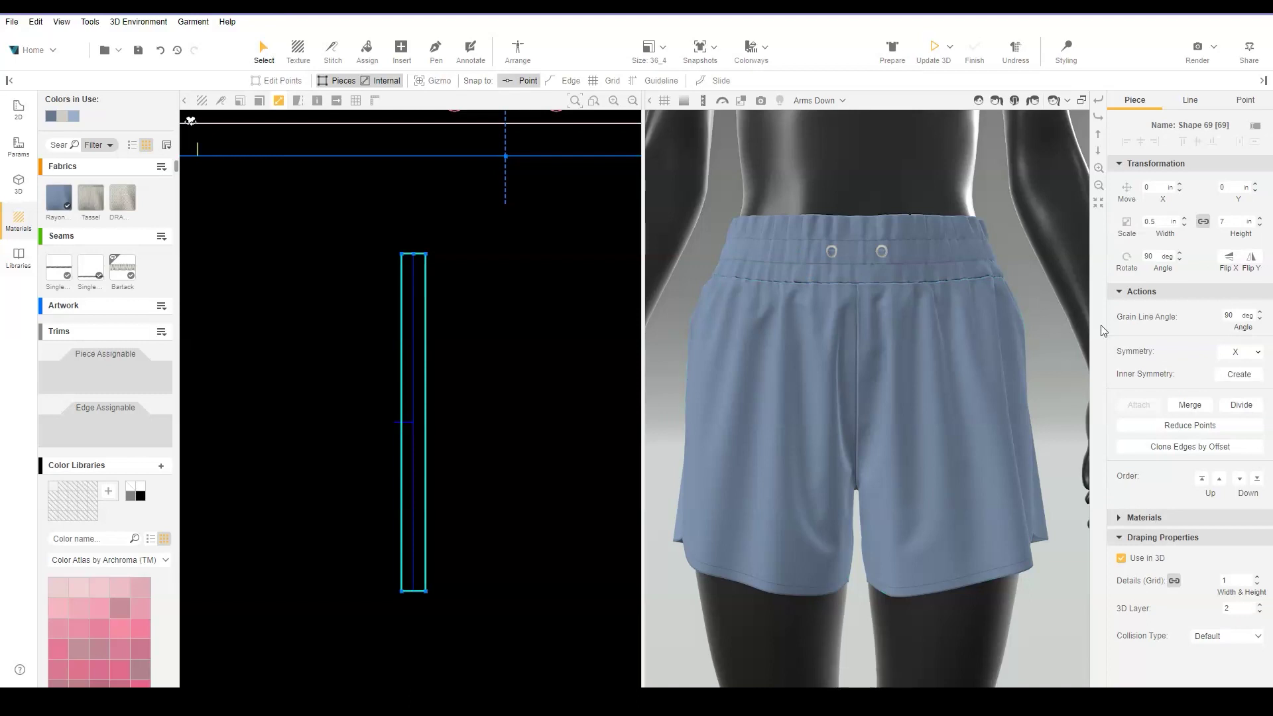
pyautogui.click(1245, 358)
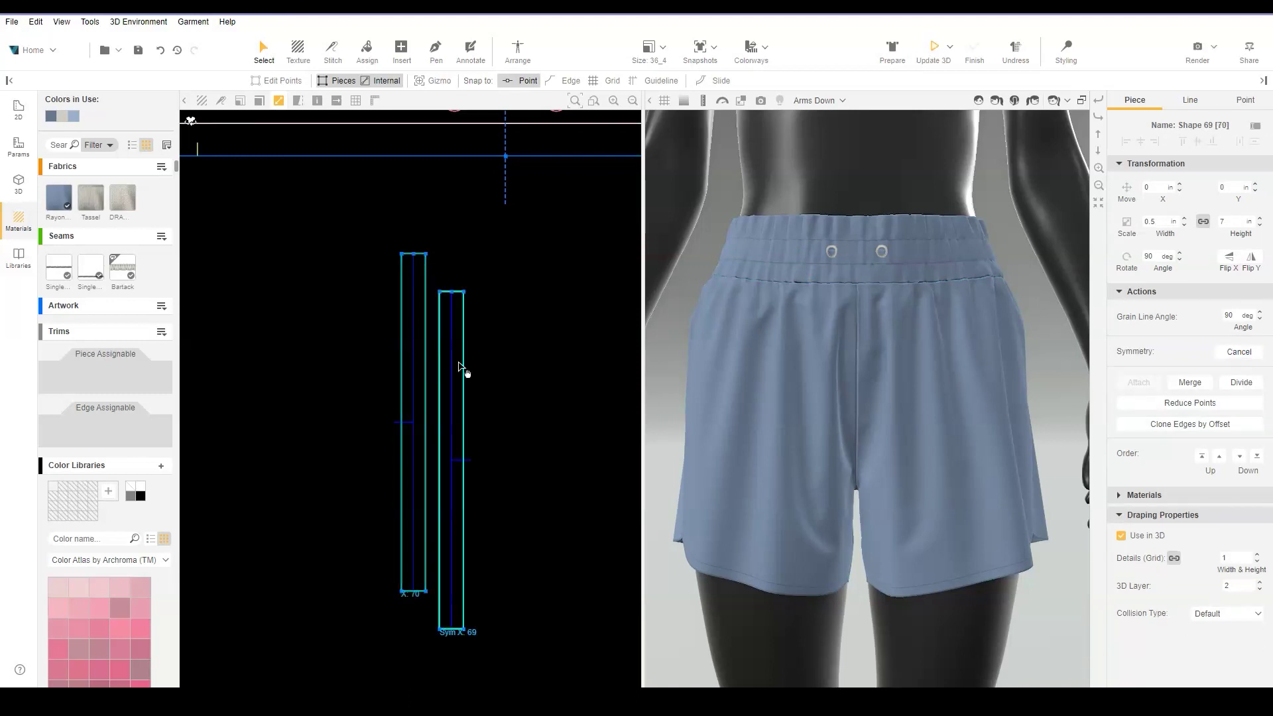
pyautogui.click(580, 321)
pyautogui.moveTo(483, 346); pyautogui.dragTo(406, 392, button='middle')
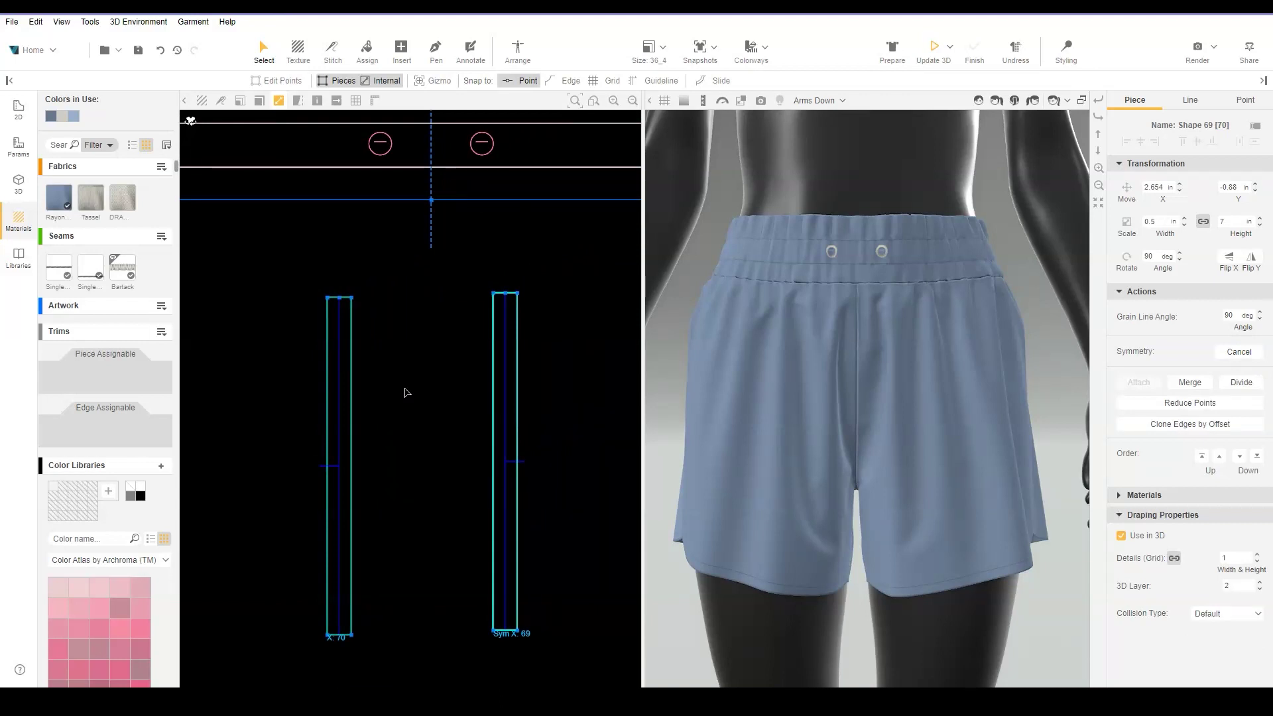
# - Stitch the inner half of the first strip's top edge to the line inside its eyelet and flip the stitch direction
pyautogui.press('s')
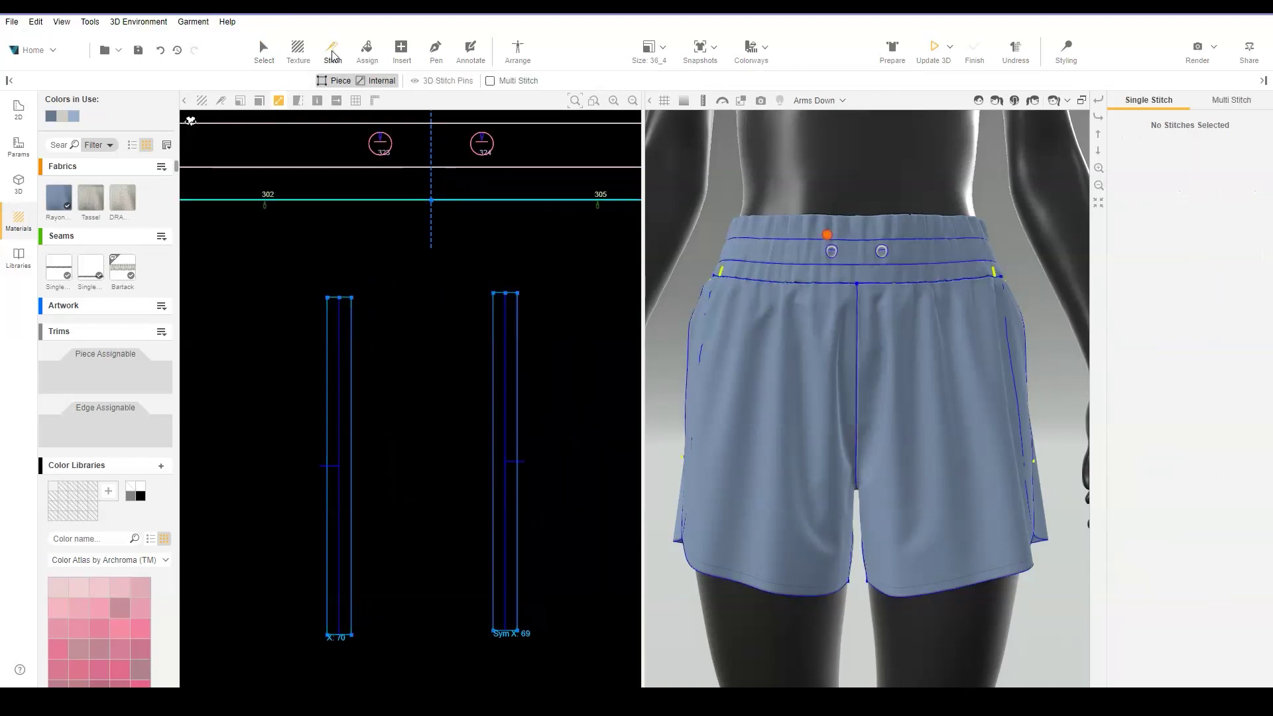
pyautogui.click(347, 297)
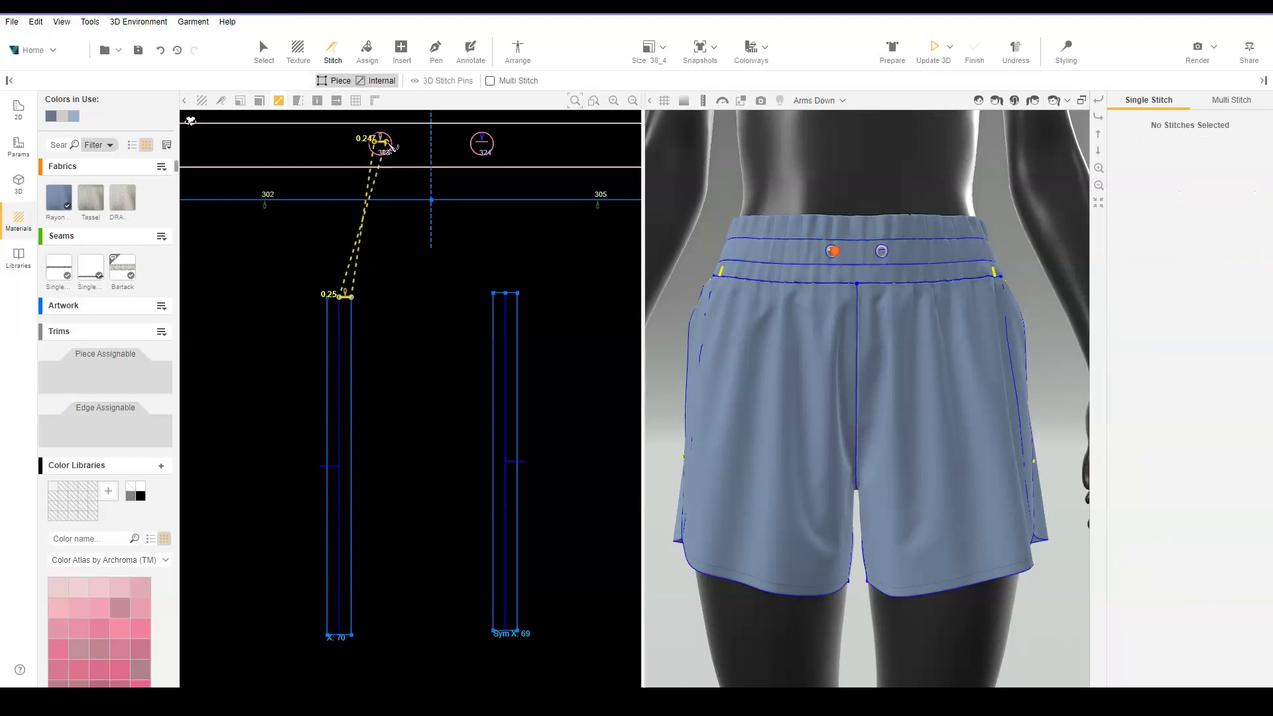
pyautogui.click(385, 142)
pyautogui.click(1234, 148)
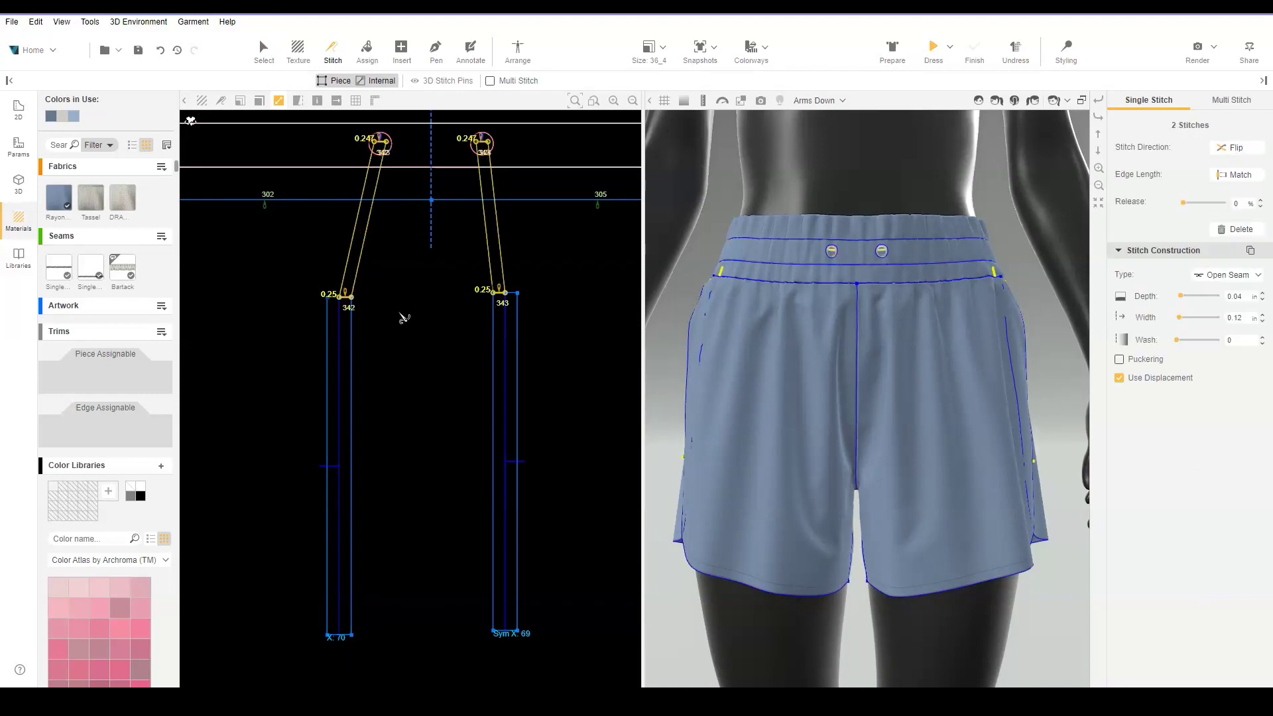
pyautogui.click(386, 315)
# - Stitch the two halves of the first strip's top edge together and its two long side edges together
pyautogui.scroll(5, 337, 305)
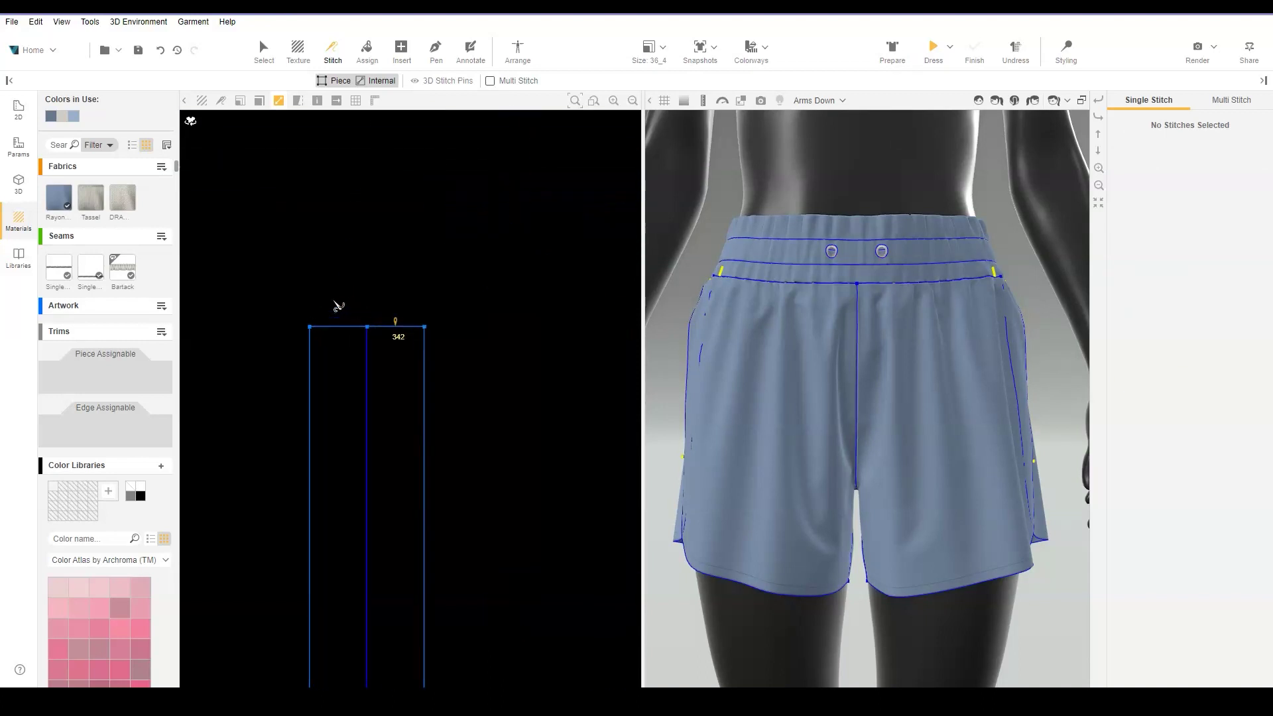
pyautogui.click(413, 323)
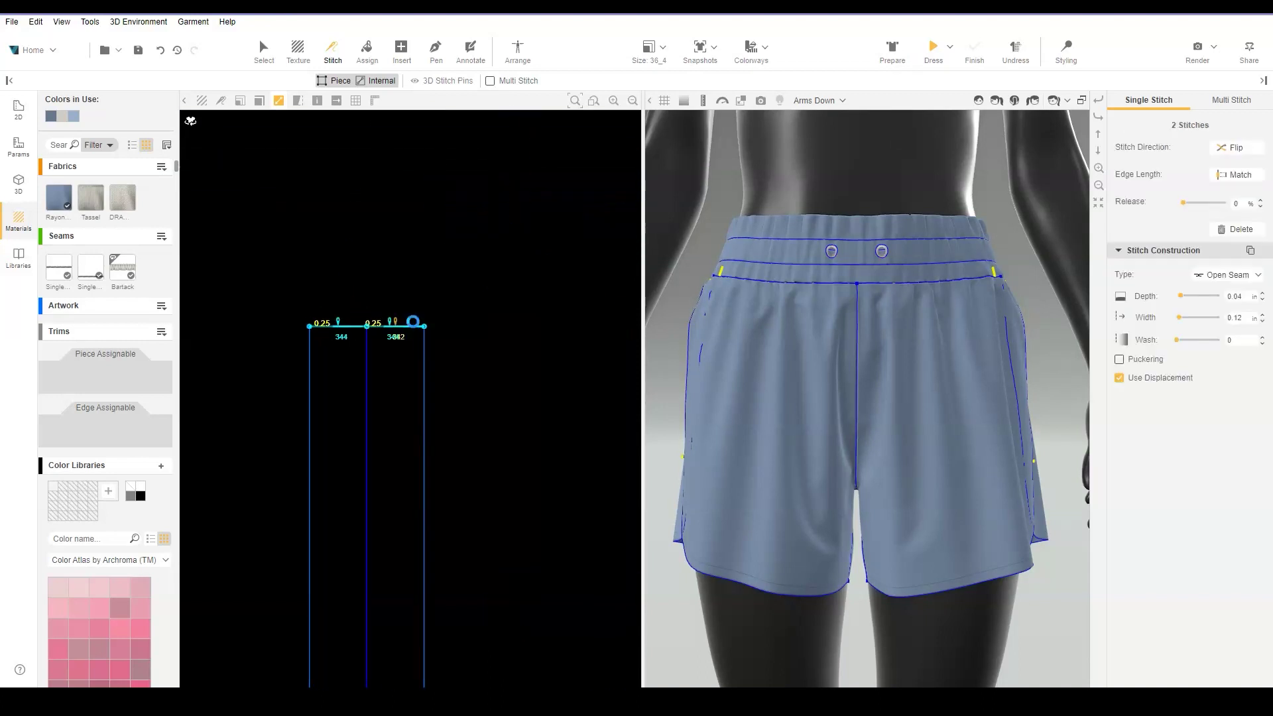
pyautogui.scroll(-5, 546, 389)
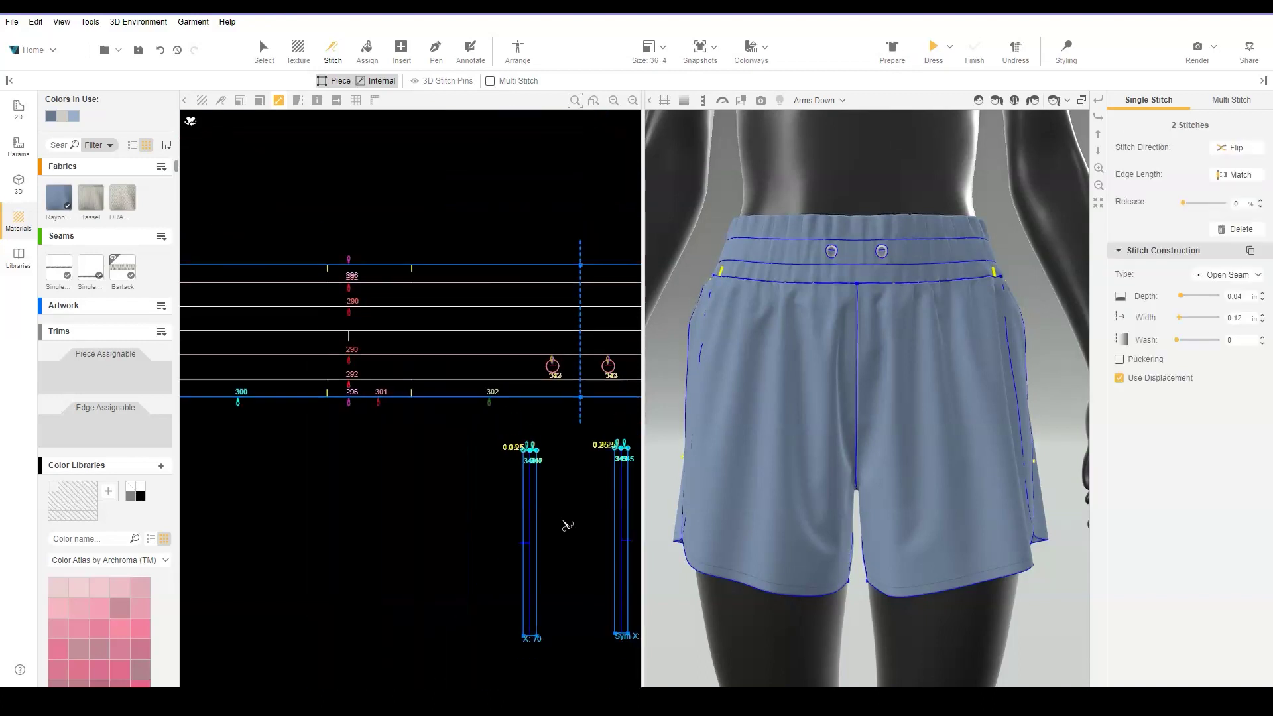
pyautogui.scroll(2, 412, 448)
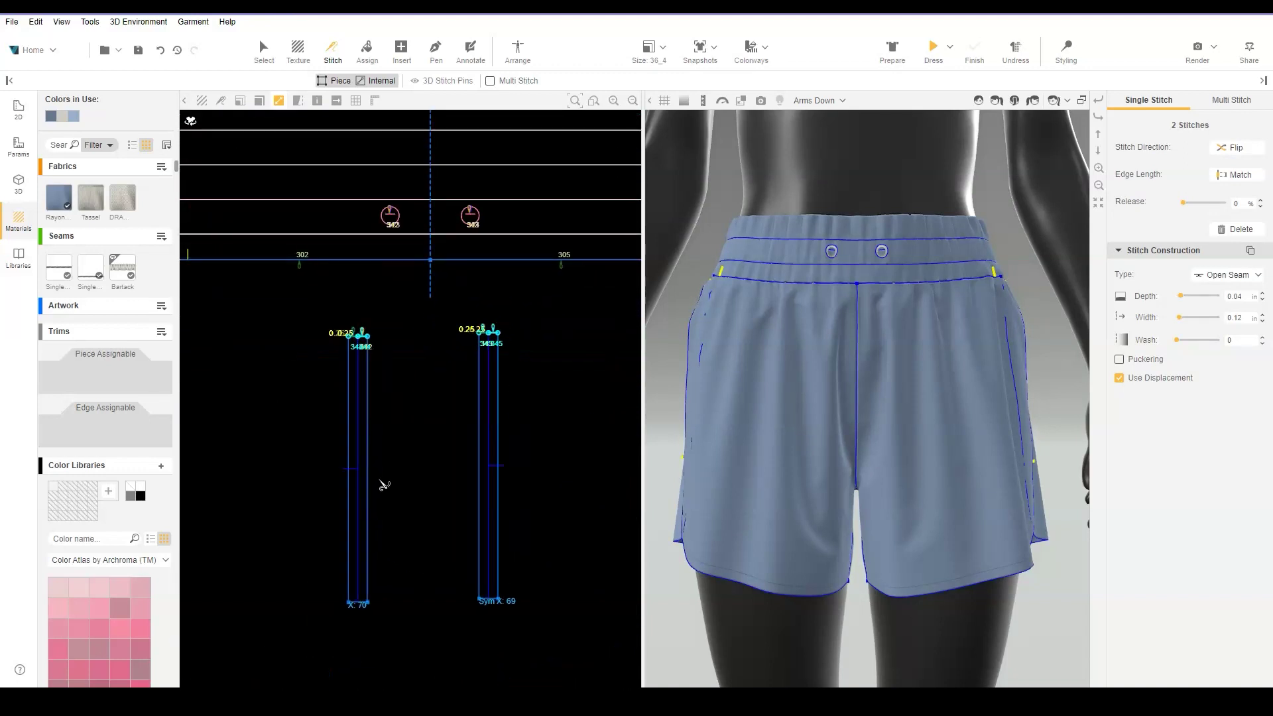
pyautogui.click(368, 483)
pyautogui.click(350, 483)
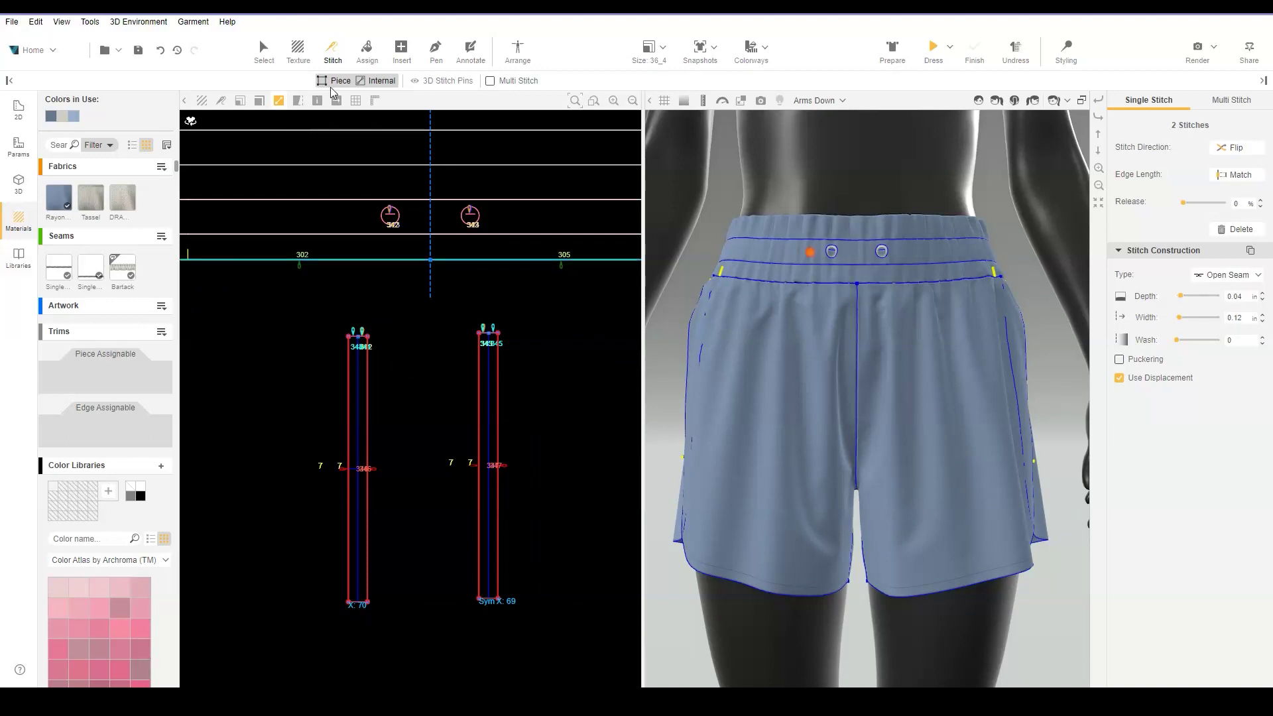
# - Check the 3D layers of the waistband and front pieces, and give both strips 3D layer 6 and a details grid of 0.3
pyautogui.click(263, 49)
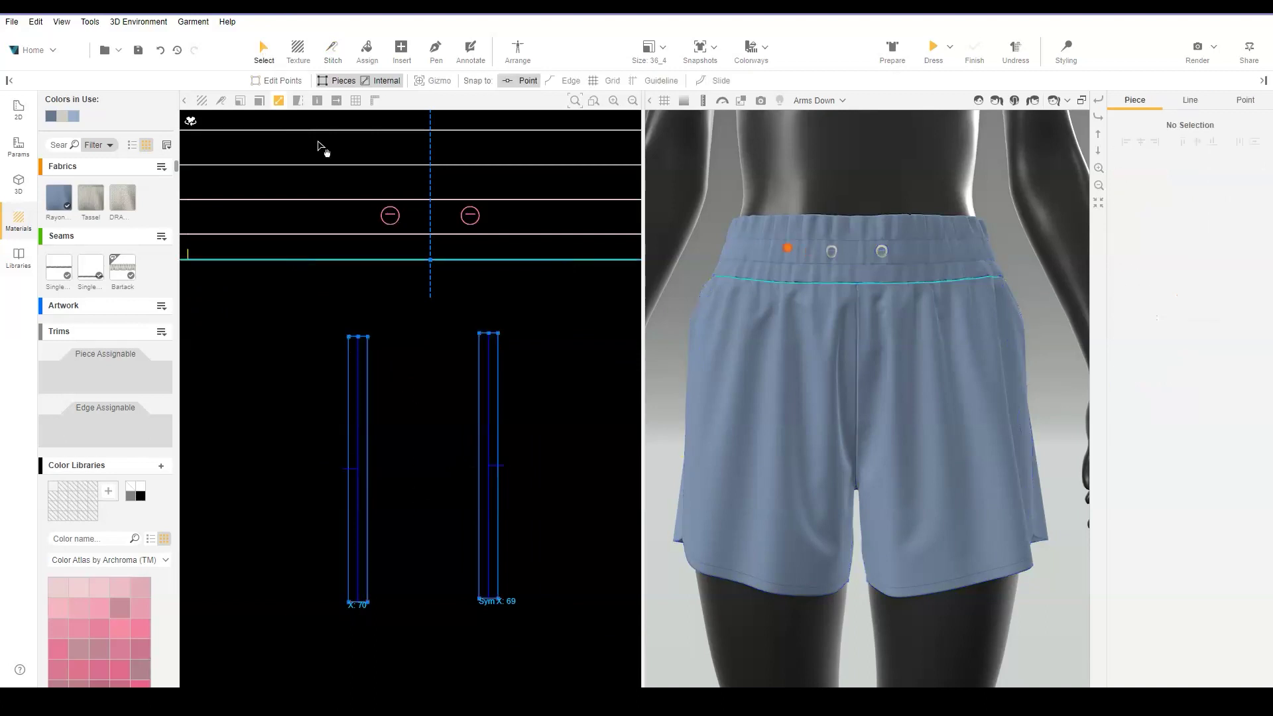
pyautogui.click(335, 221)
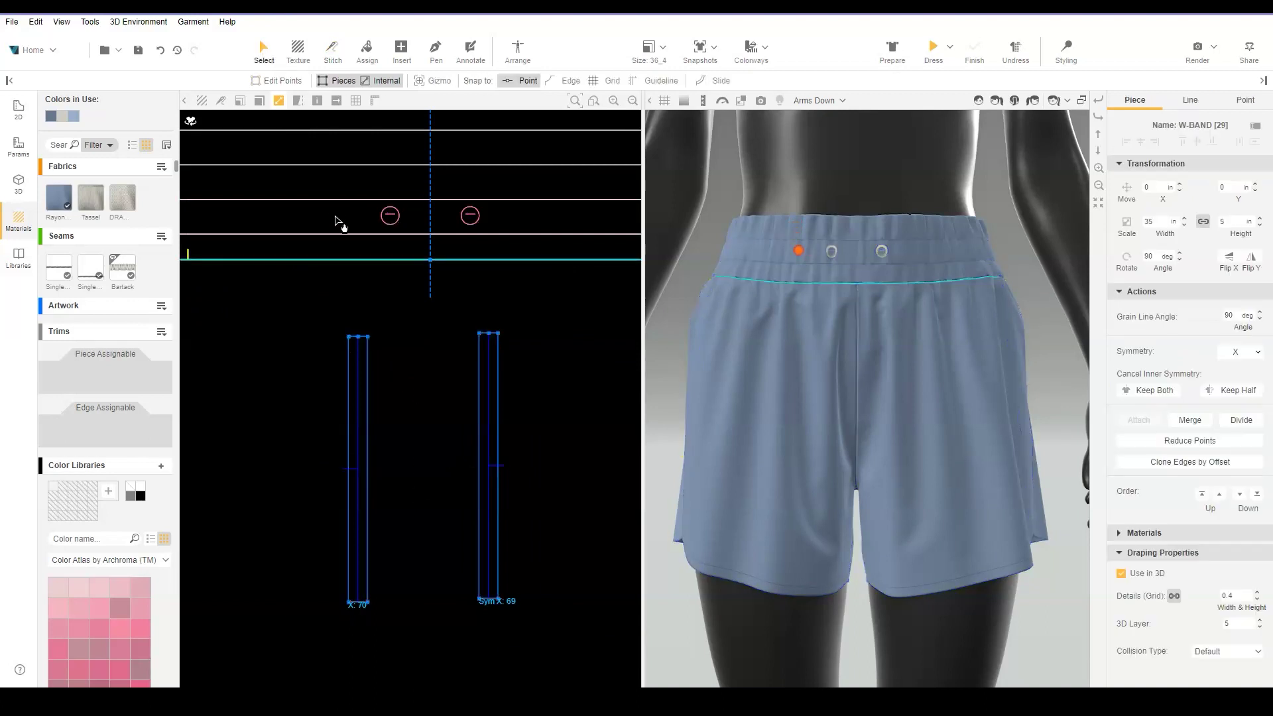
pyautogui.scroll(-4, 560, 571)
pyautogui.moveTo(569, 595); pyautogui.dragTo(527, 436, button='middle')
pyautogui.click(292, 628)
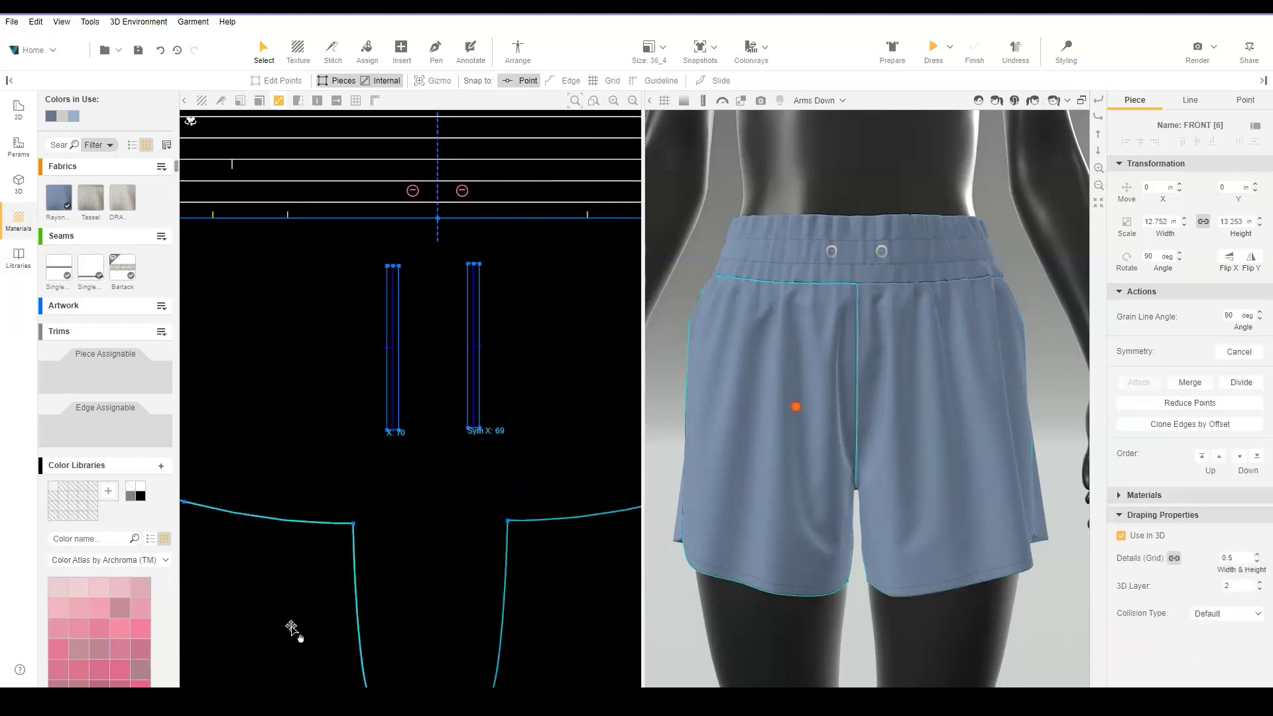
pyautogui.click(593, 613)
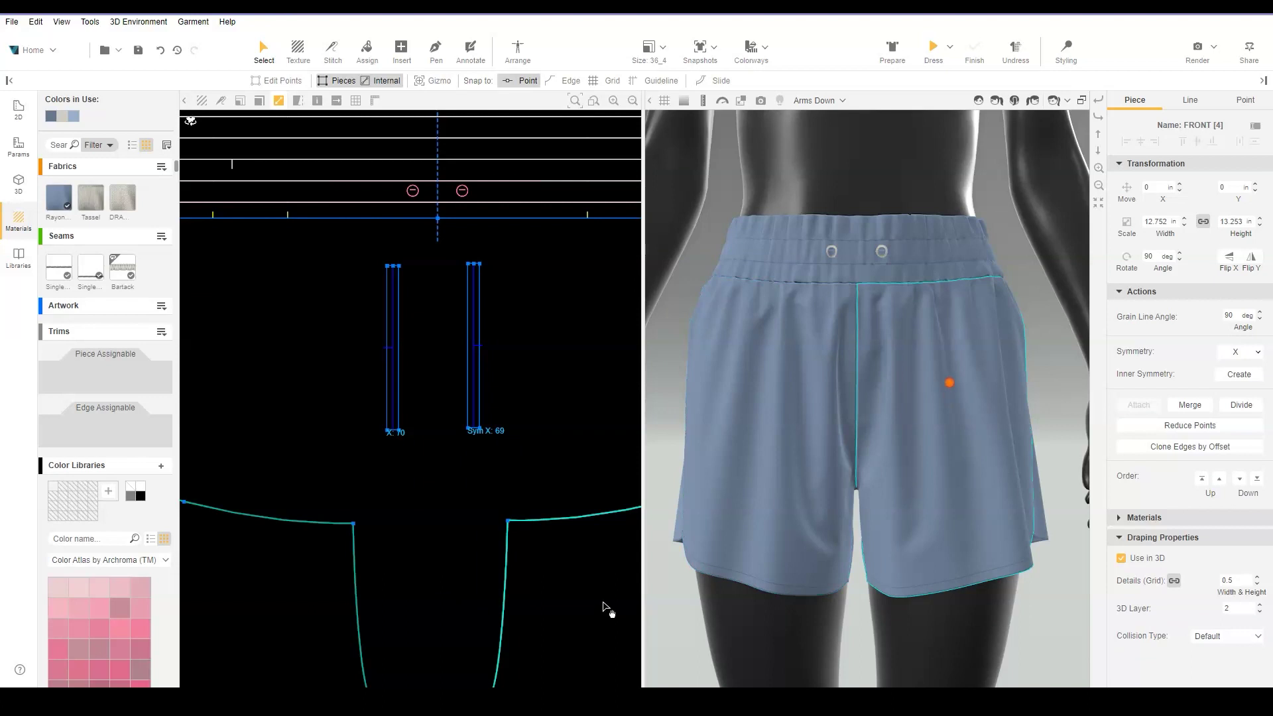
pyautogui.moveTo(573, 367); pyautogui.dragTo(560, 449, button='middle')
pyautogui.moveTo(328, 314); pyautogui.dragTo(523, 543)
pyautogui.moveTo(1240, 613); pyautogui.dragTo(1203, 608)
pyautogui.write('6')
pyautogui.click(1235, 581)
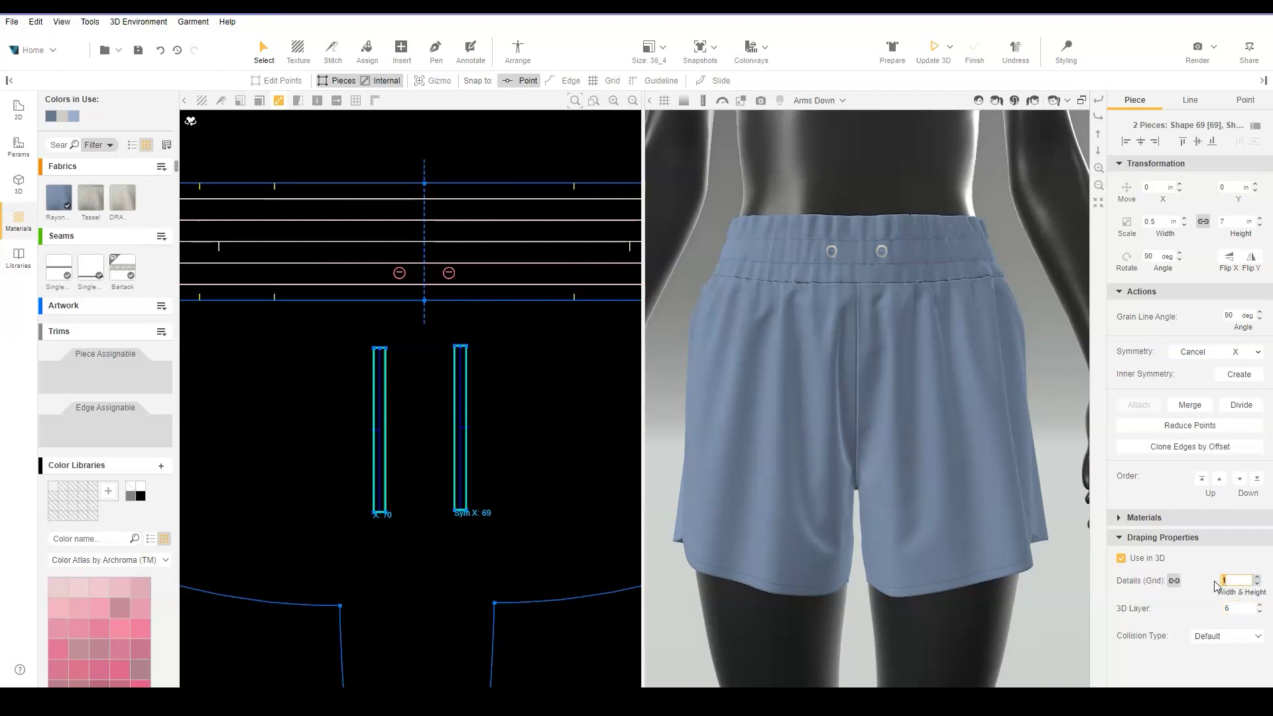
pyautogui.click(567, 419)
# - Arrange both strips on the front Low Waist silhouette, in a new separate cluster with the Flat shape
pyautogui.click(518, 52)
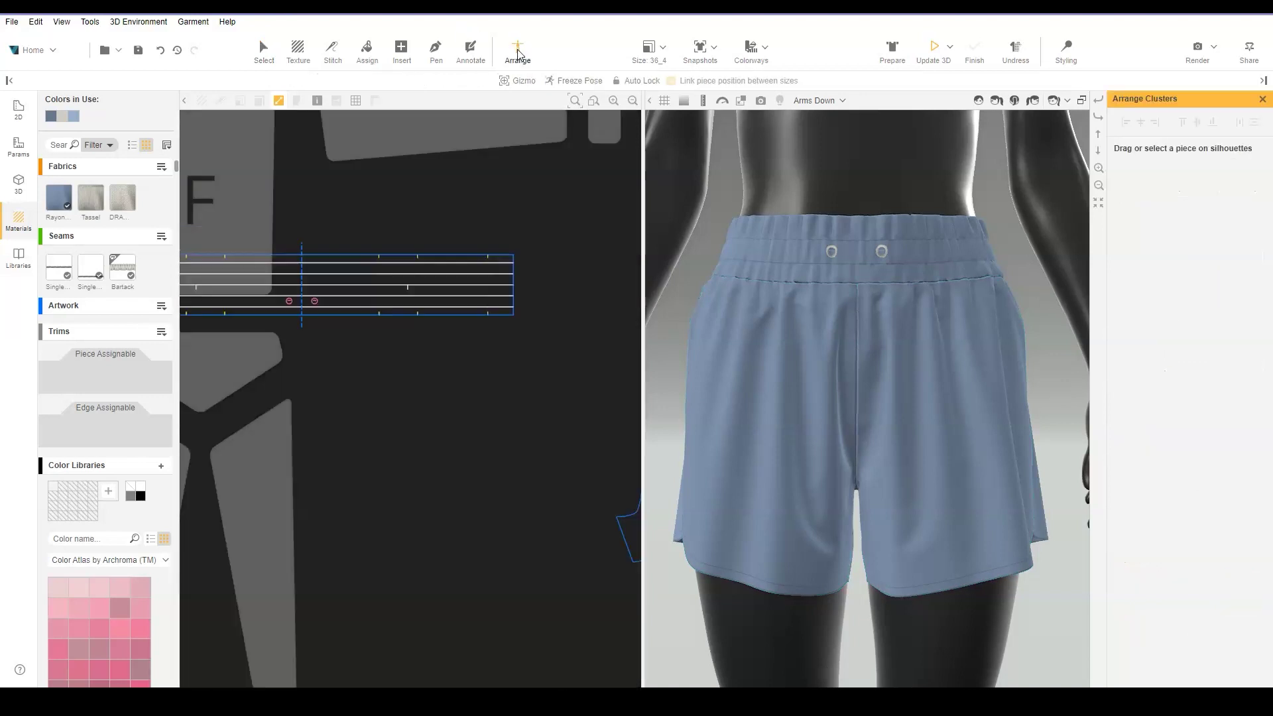
pyautogui.moveTo(298, 504); pyautogui.dragTo(372, 378)
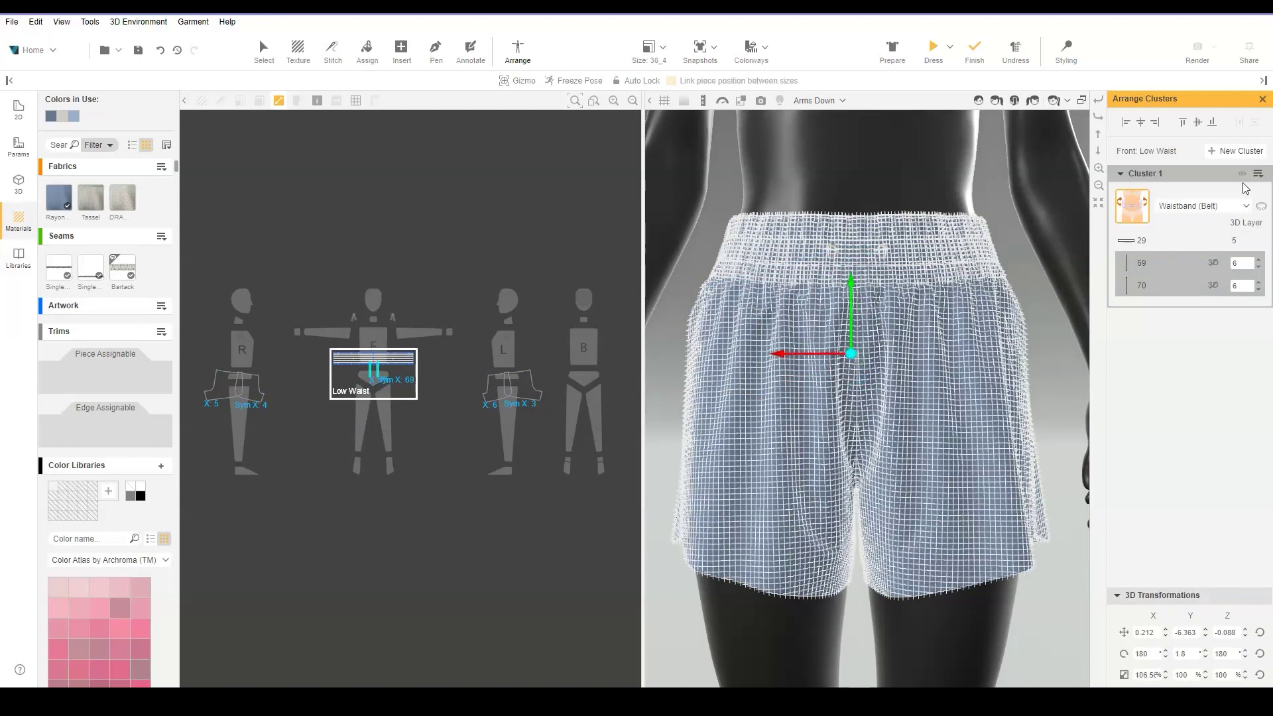
pyautogui.click(1237, 150)
pyautogui.click(1161, 265)
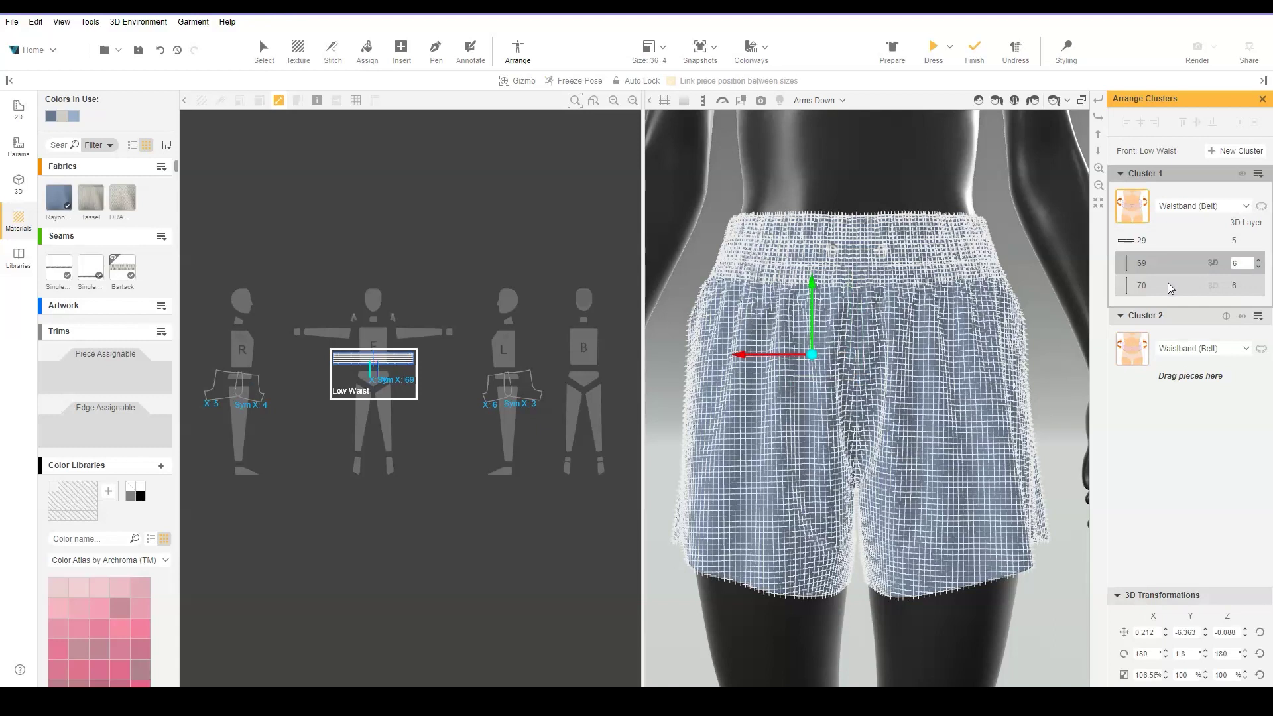
pyautogui.moveTo(1178, 375); pyautogui.dragTo(1180, 371)
pyautogui.click(1203, 303)
pyautogui.click(1178, 360)
# - Move the two strips forward off the body in 3D so they sit in front of the shorts, and dress the garment
pyautogui.scroll(-3, 1066, 380)
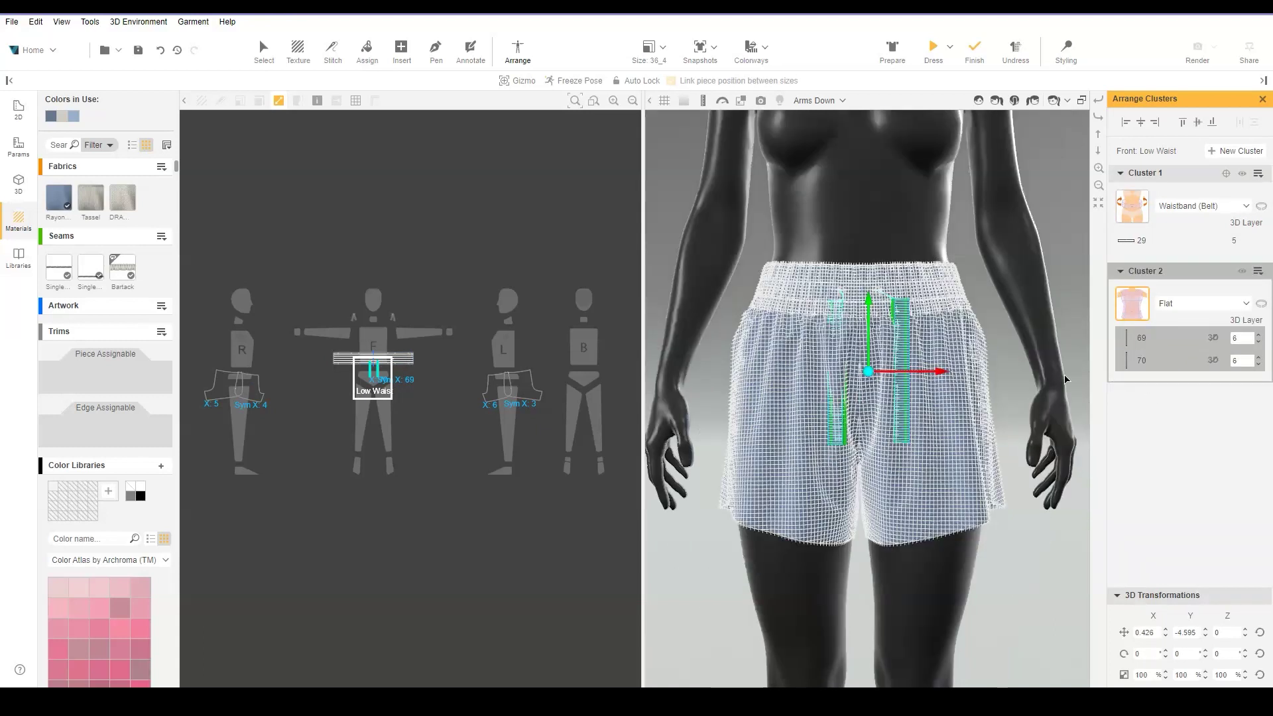
pyautogui.moveTo(1066, 380); pyautogui.dragTo(881, 419)
pyautogui.click(853, 430)
pyautogui.moveTo(771, 367); pyautogui.dragTo(746, 366)
pyautogui.click(979, 100)
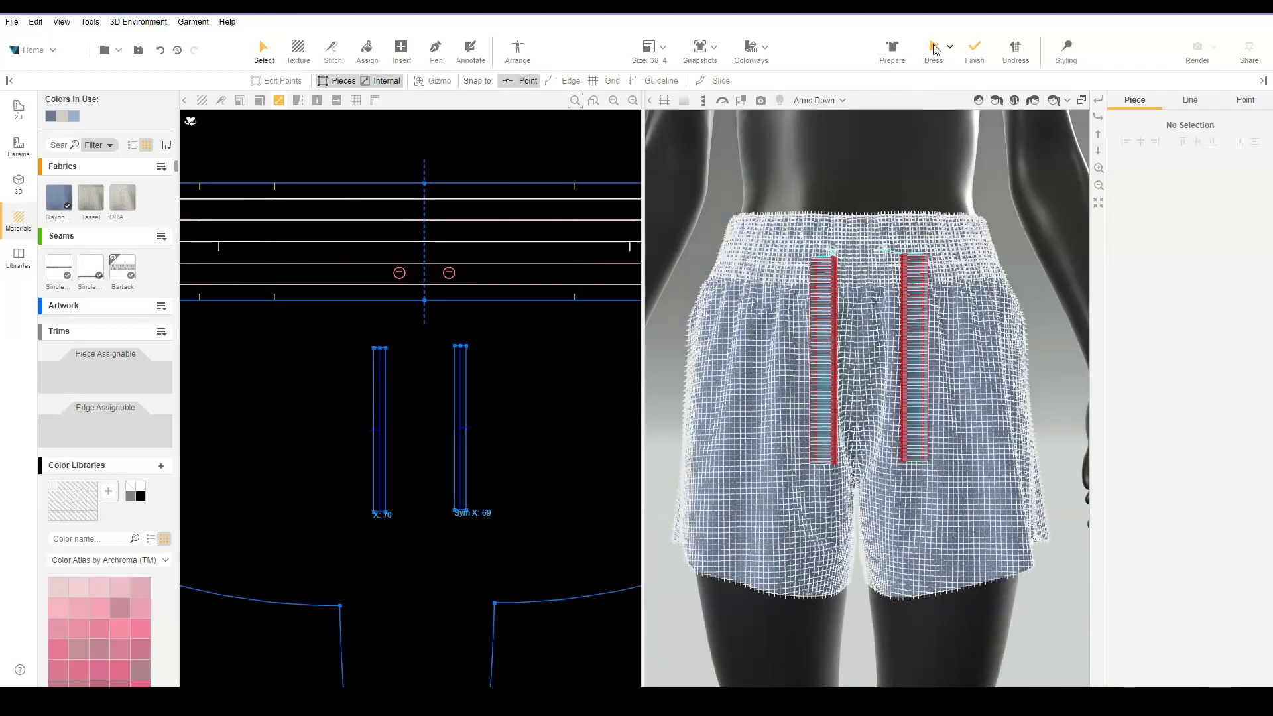
pyautogui.click(933, 50)
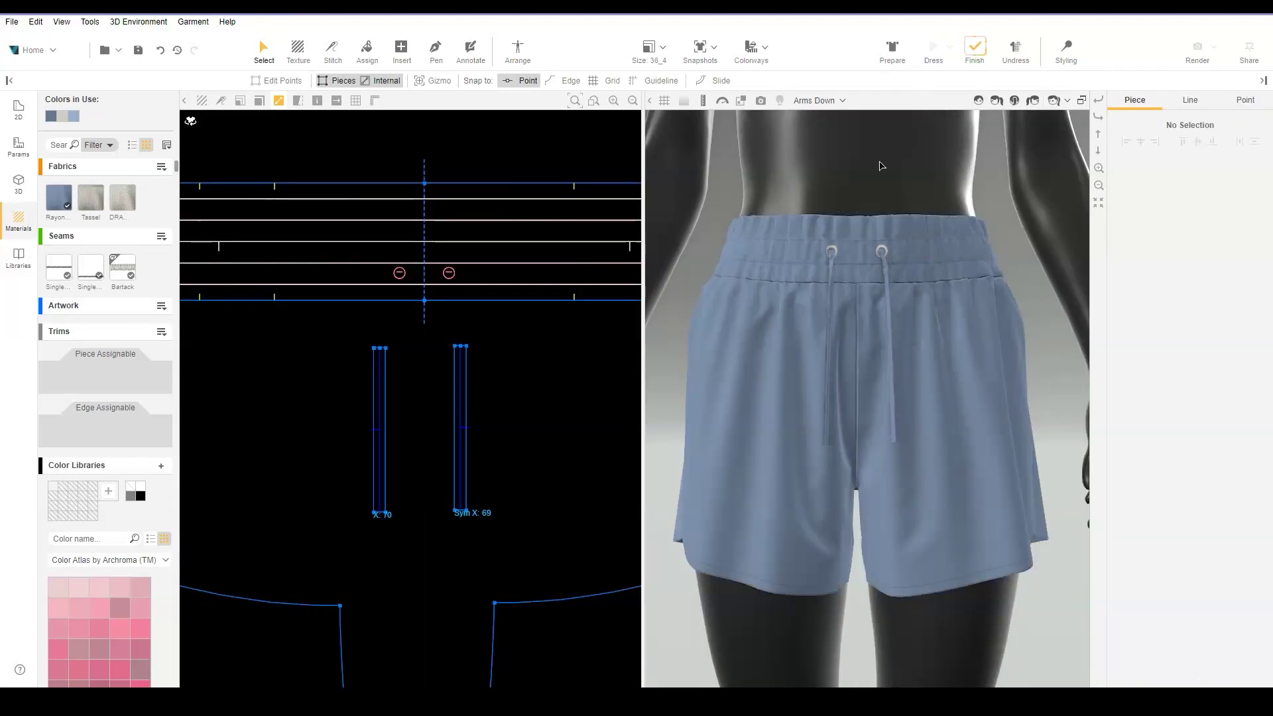
# - Assign the DRAWCORD 2 fabric to both drawcord strips and turn off the finished 3D state
pyautogui.click(367, 48)
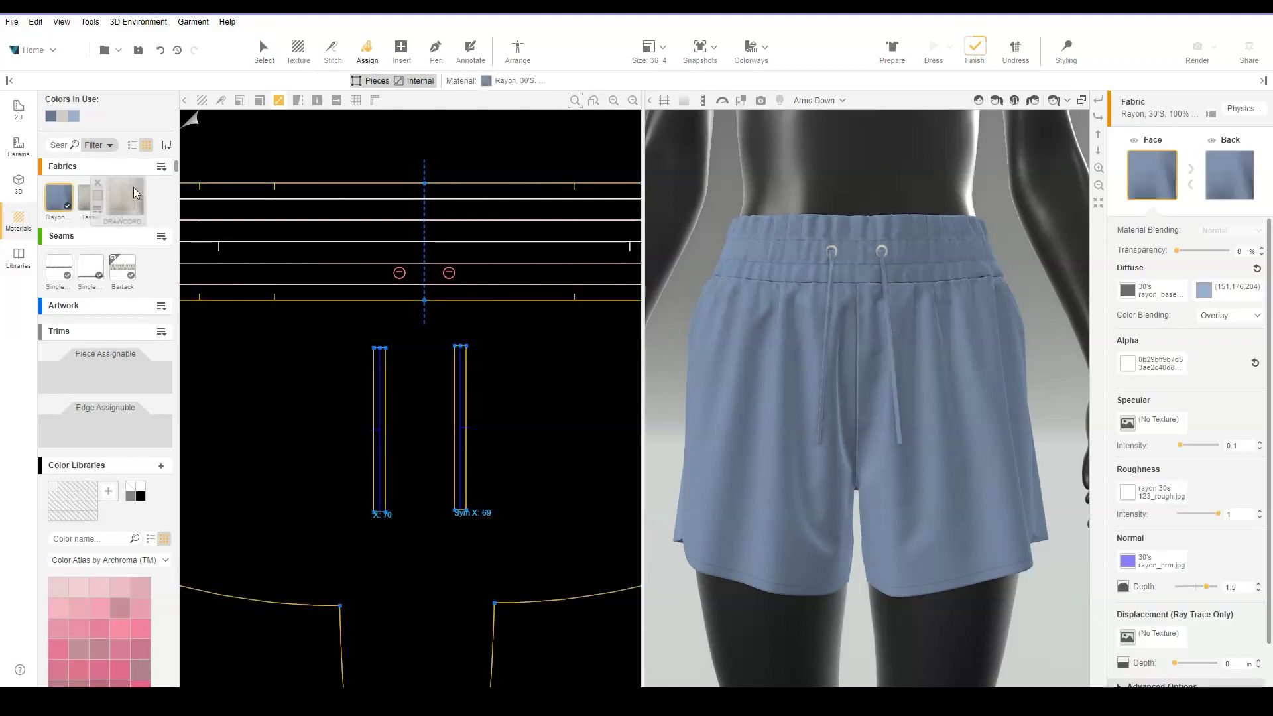
pyautogui.moveTo(327, 336); pyautogui.dragTo(517, 514)
pyautogui.click(936, 56)
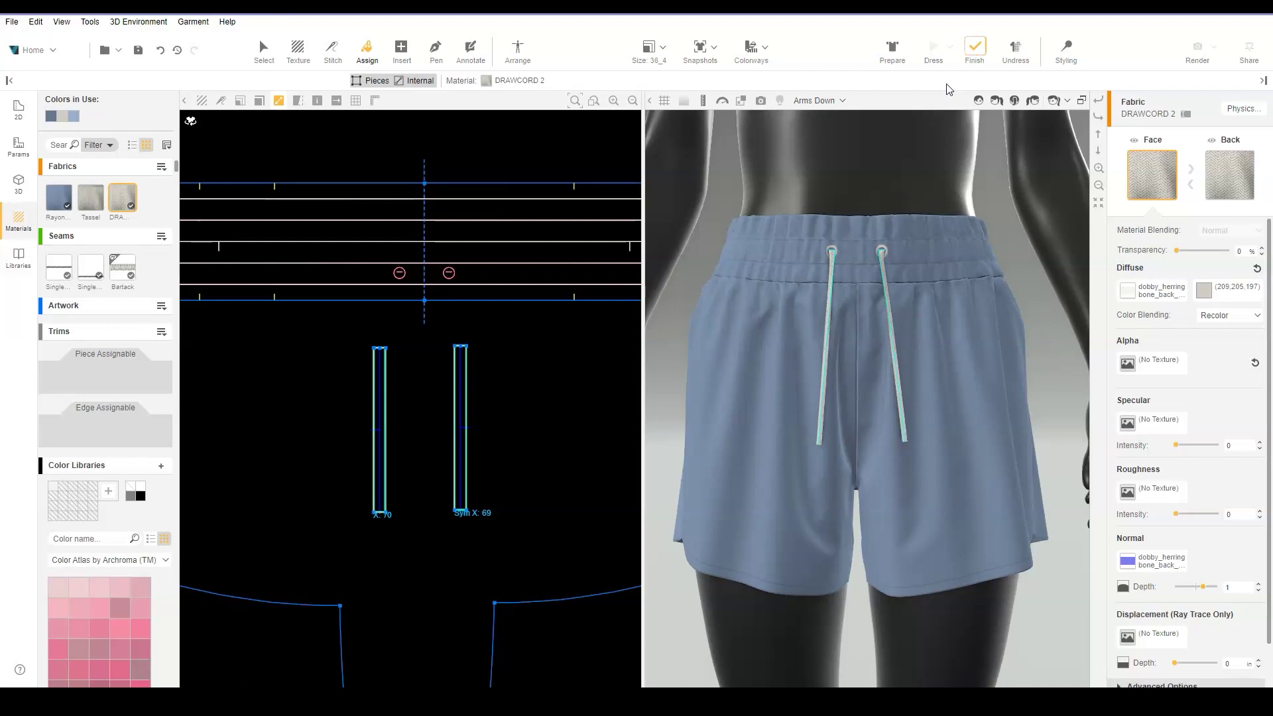
pyautogui.click(975, 47)
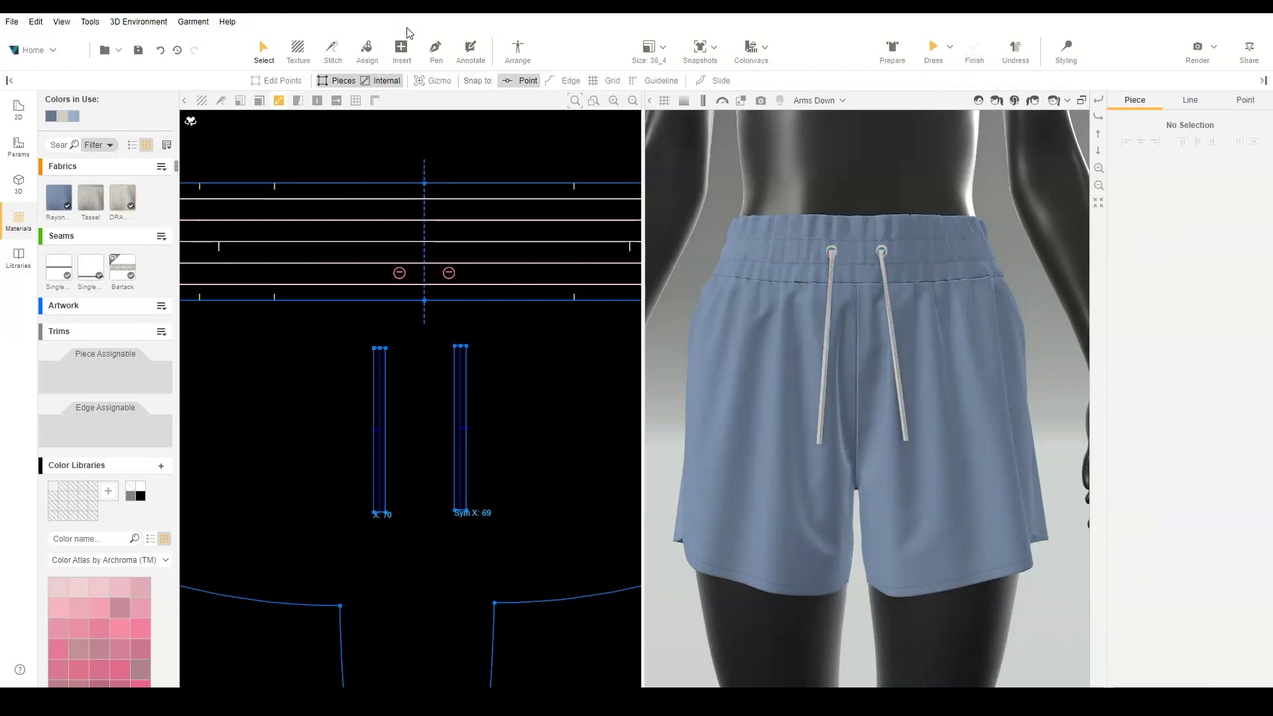
# - Insert a rectangle piece 1 in wide and 0.5 in high below the drawcord strips in 2D
pyautogui.click(401, 47)
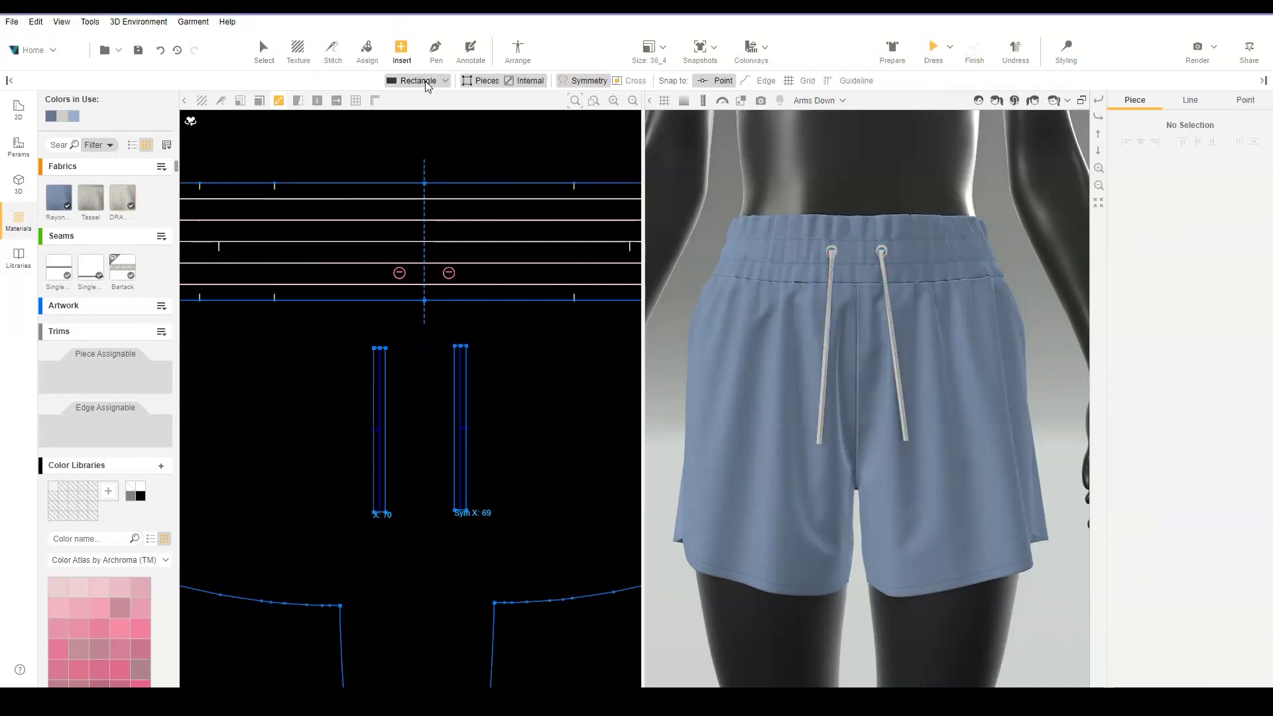
pyautogui.click(426, 82)
pyautogui.click(412, 97)
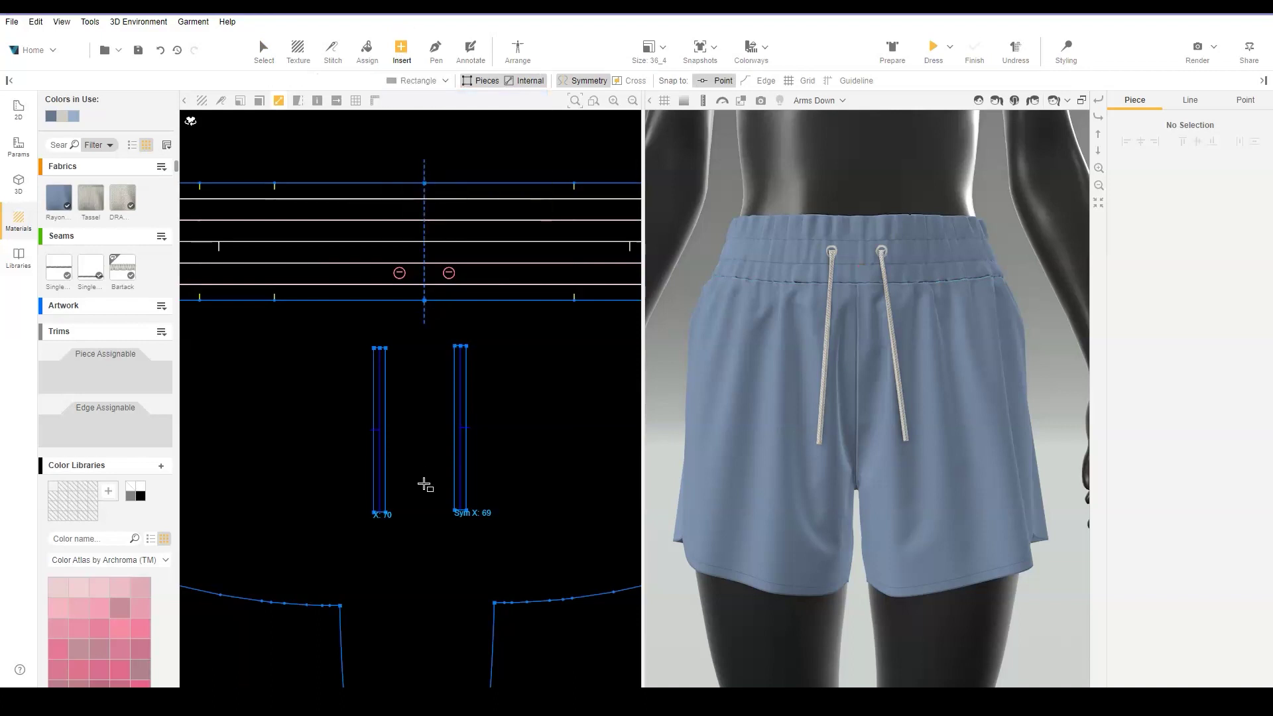
pyautogui.click(420, 582)
pyautogui.click(421, 587)
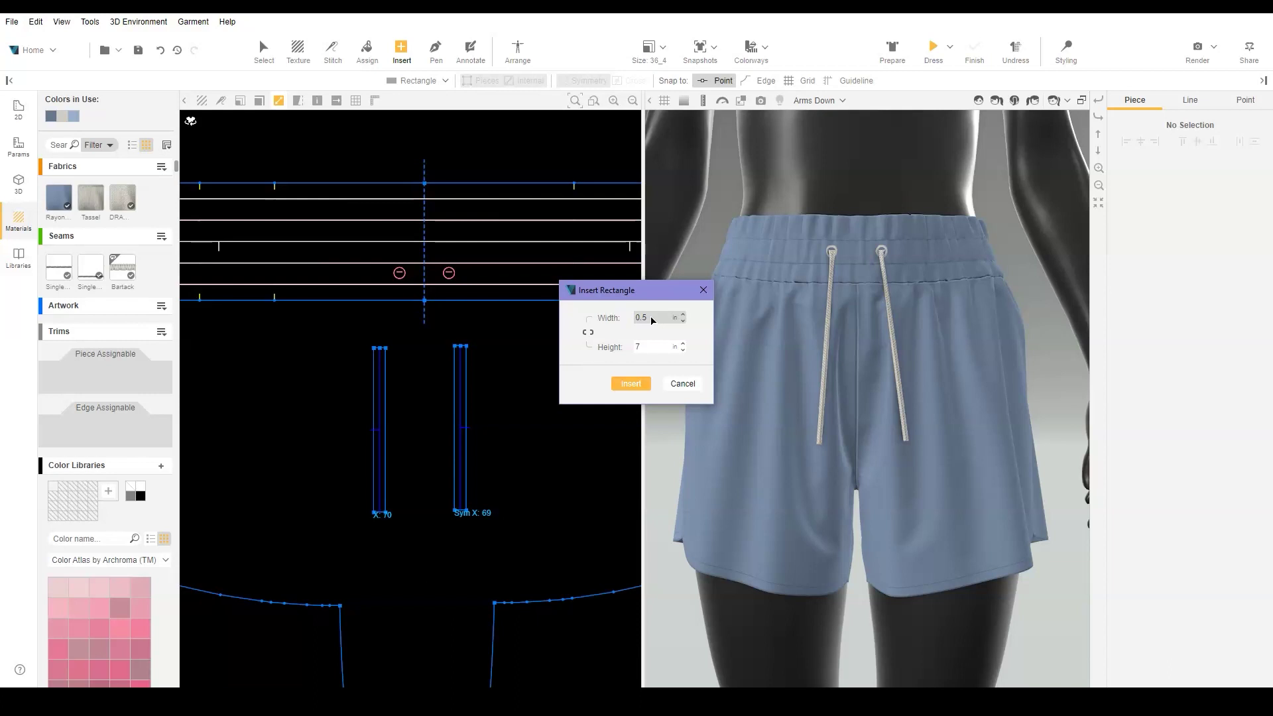
pyautogui.moveTo(650, 318); pyautogui.dragTo(624, 317)
pyautogui.write('1')
pyautogui.press('Return')
pyautogui.doubleClick(633, 347)
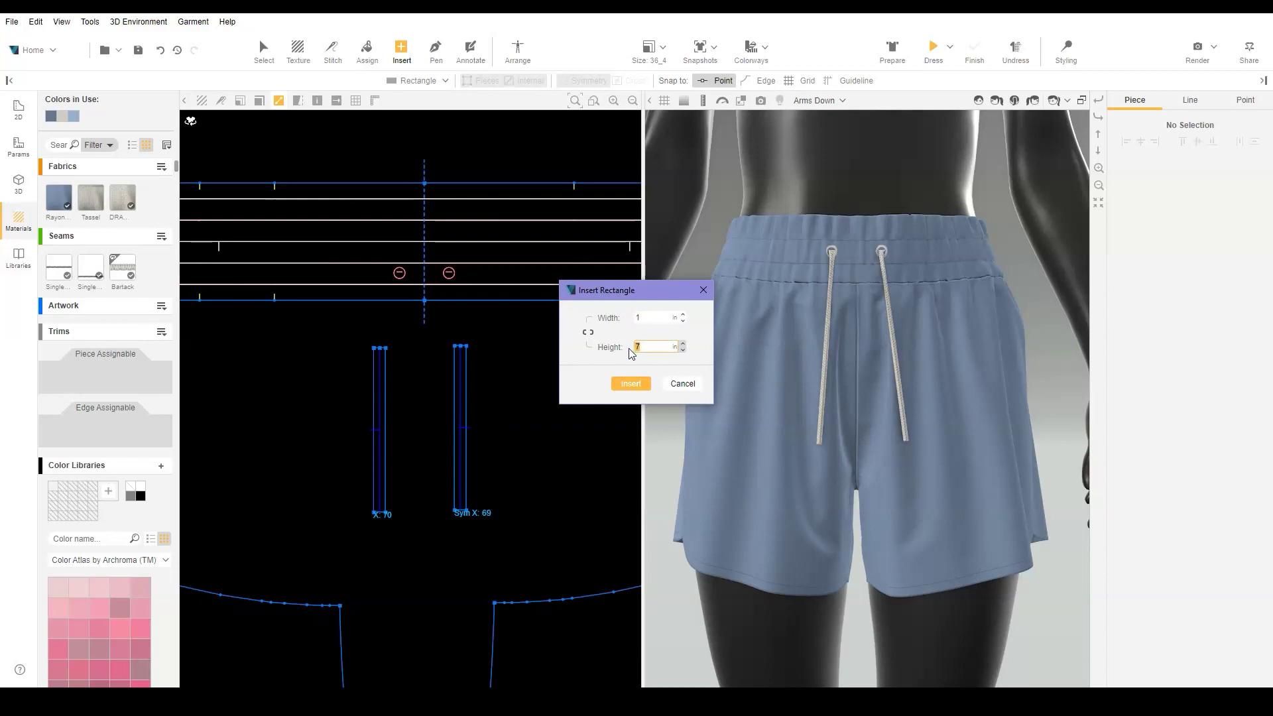
pyautogui.write('0.5')
pyautogui.press('Return')
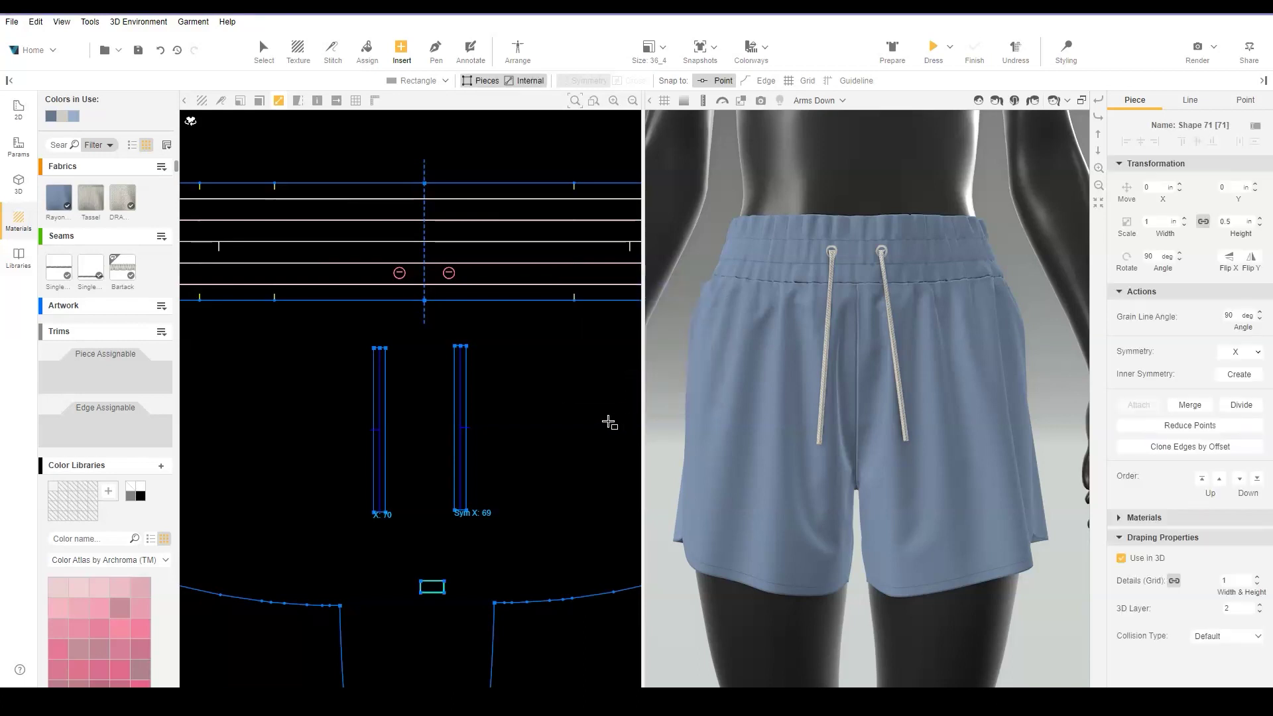
# - Move the small rectangle beneath the lower end of the first drawcord strip
pyautogui.click(262, 49)
pyautogui.moveTo(436, 588); pyautogui.dragTo(385, 539)
pyautogui.scroll(5, 422, 582)
pyautogui.moveTo(423, 585); pyautogui.dragTo(427, 440, button='middle')
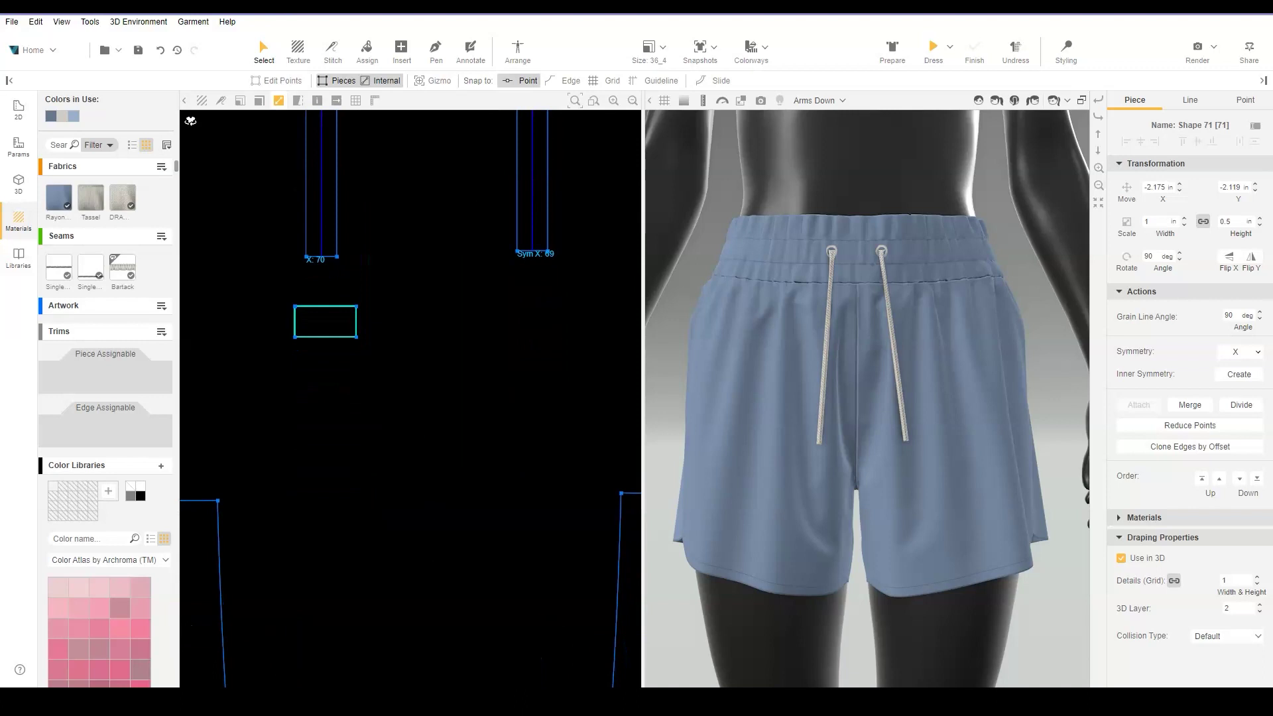
# - Duplicate the small rectangle and place the copy directly below the original
pyautogui.rightClick(308, 329)
pyautogui.moveTo(340, 445)
pyautogui.click(407, 439)
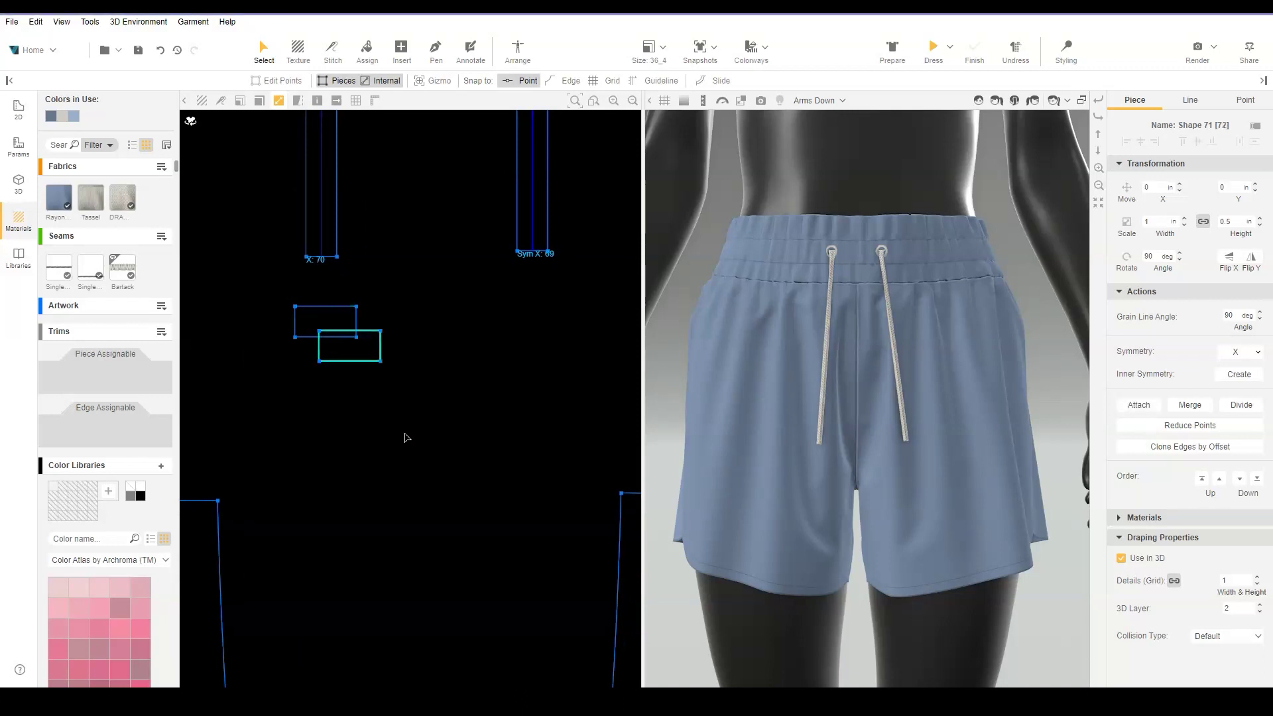
pyautogui.moveTo(360, 358); pyautogui.dragTo(335, 386)
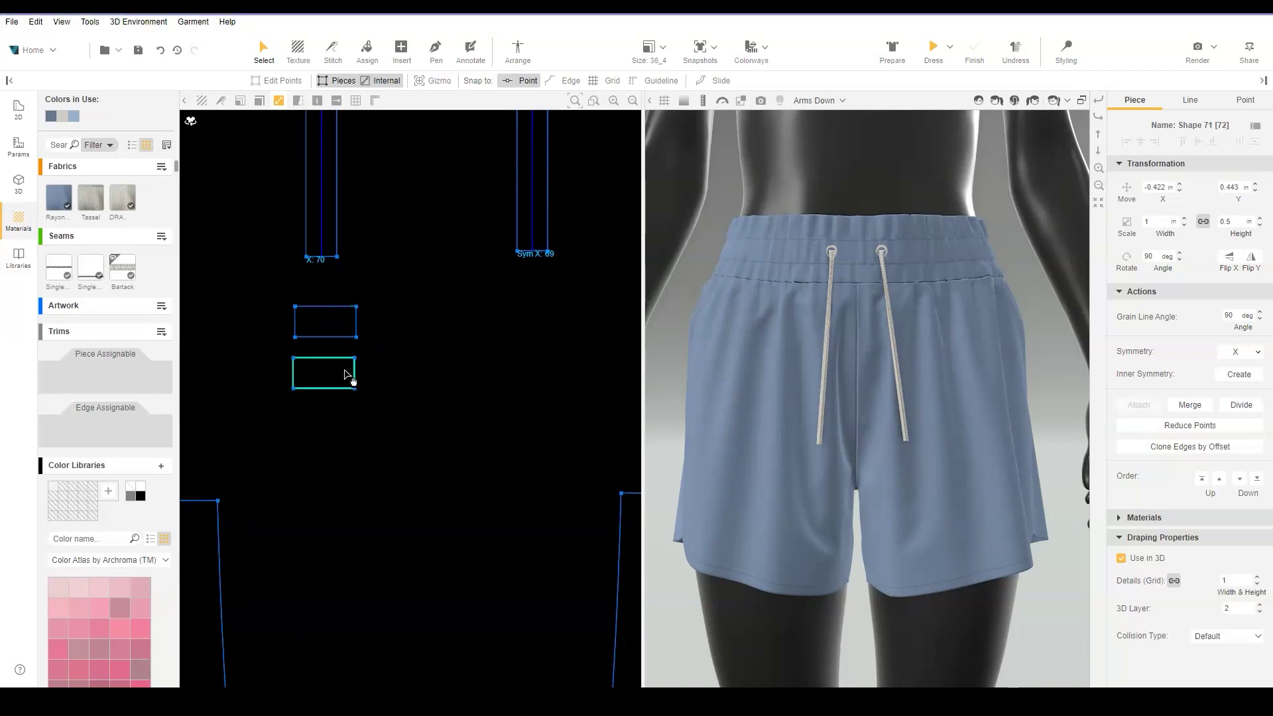
# - Resize the copied rectangle to 2 in wide and 1.2 in high without keeping proportions, and move it clear below the small rectangle
pyautogui.click(1160, 221)
pyautogui.write('2')
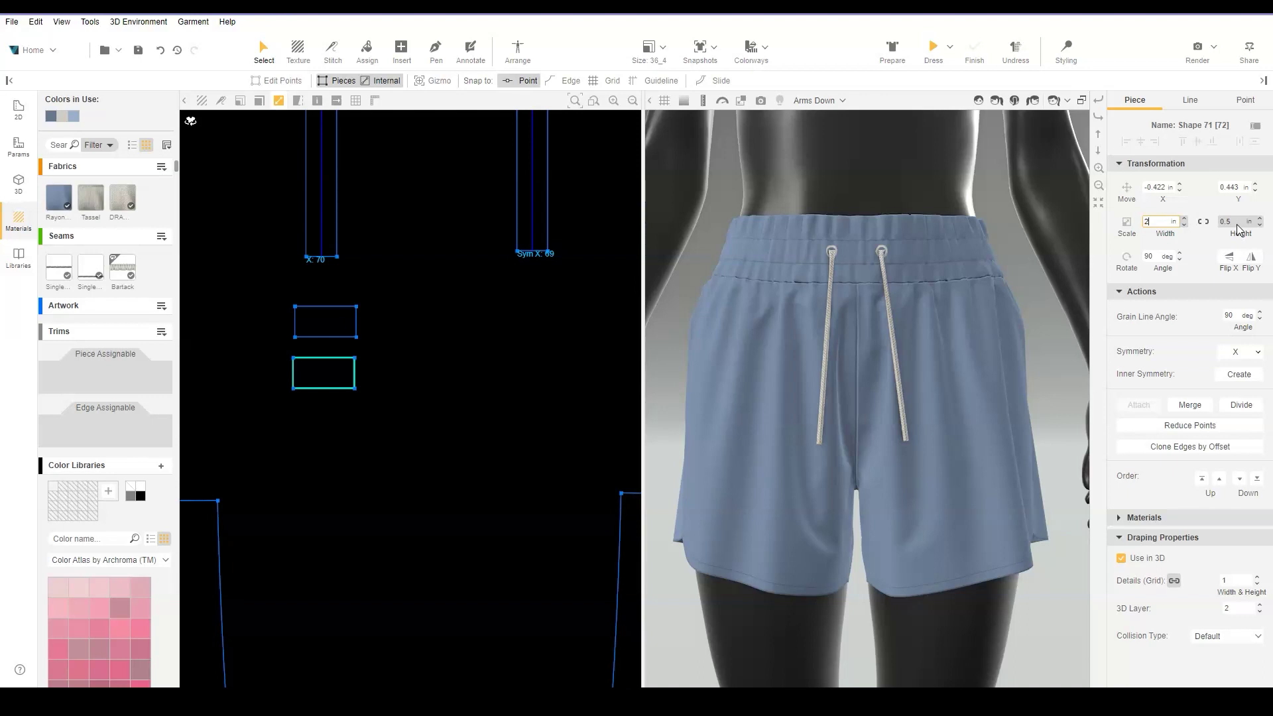
pyautogui.press('Return')
pyautogui.click(1224, 223)
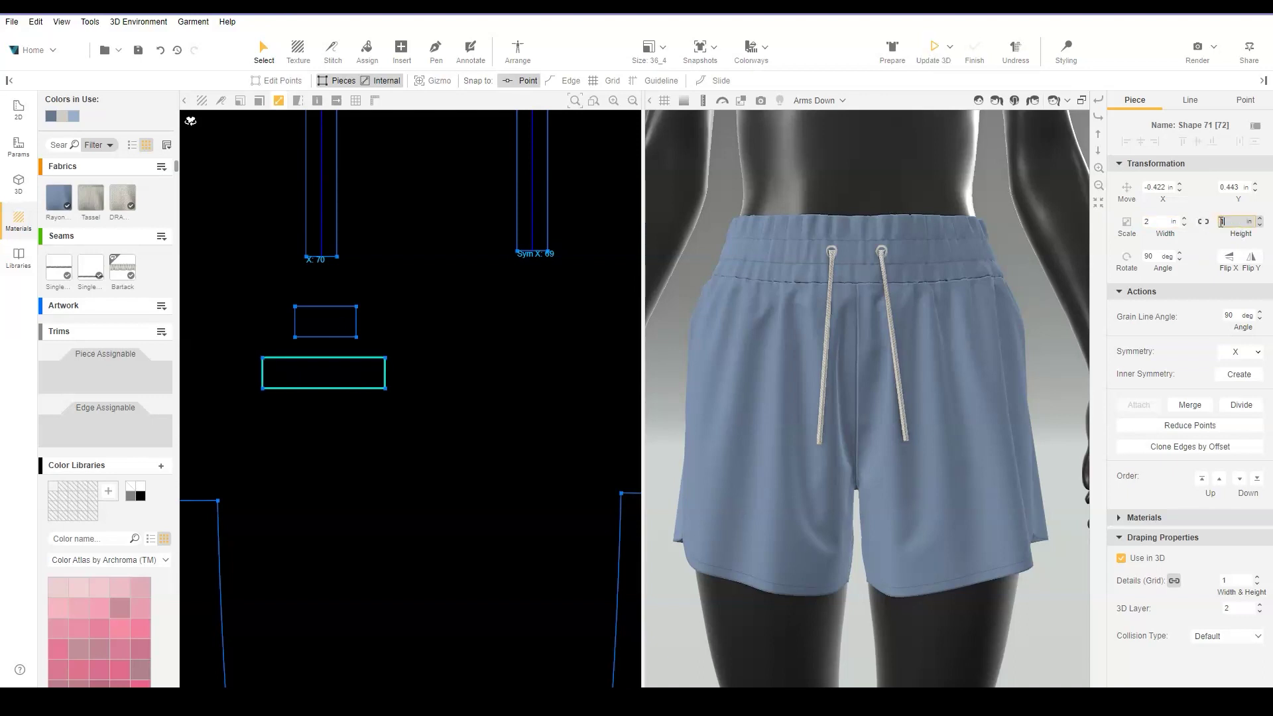
pyautogui.write('1.2')
pyautogui.press('Return')
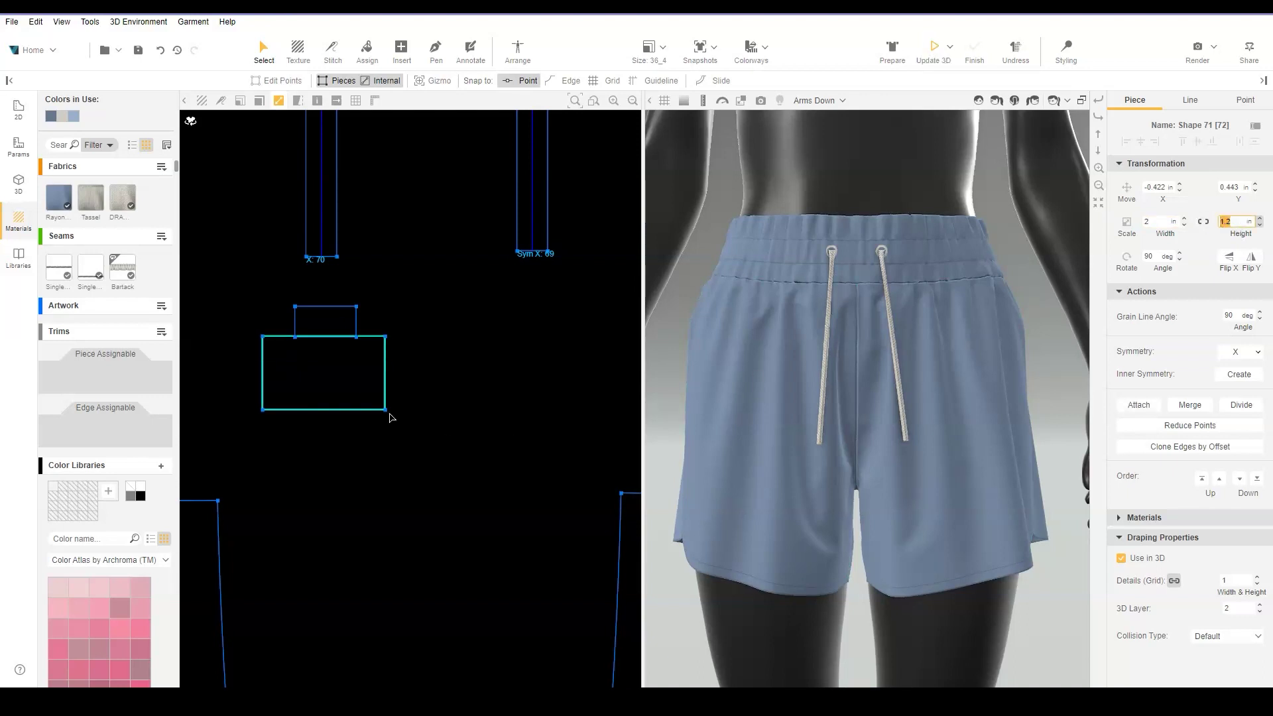
pyautogui.moveTo(316, 396); pyautogui.dragTo(311, 402)
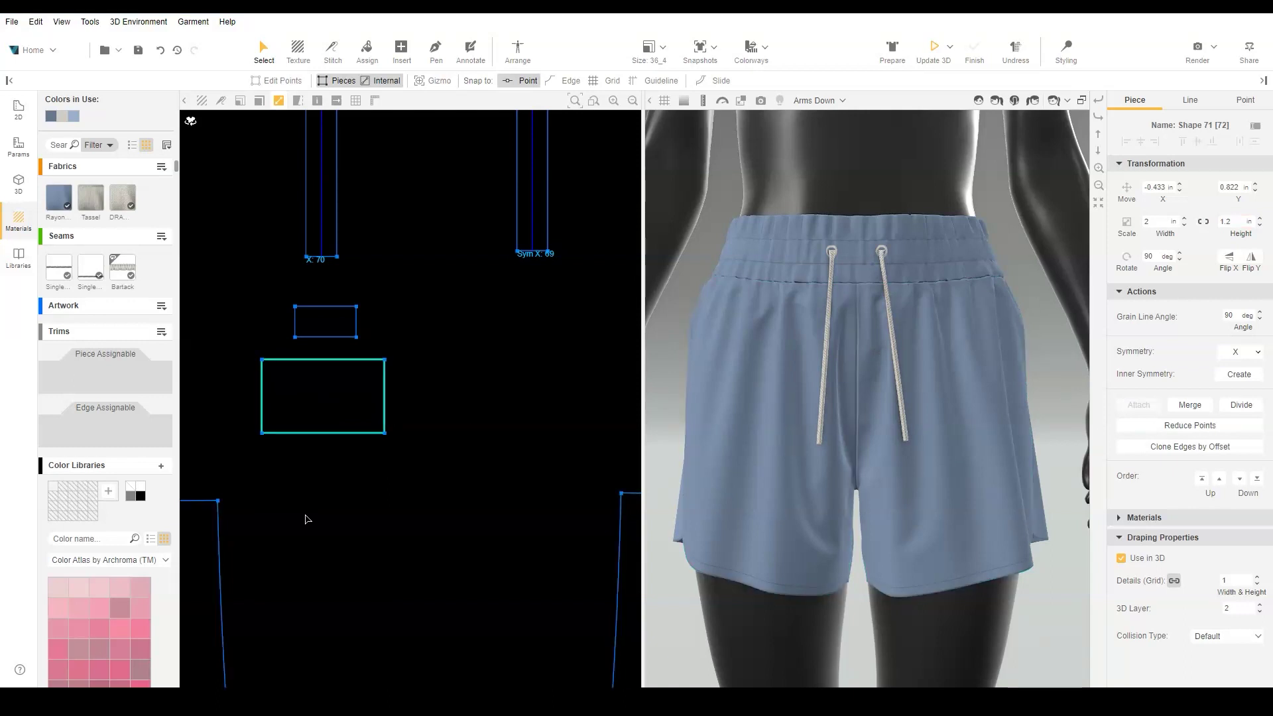
# - Clone the larger rectangle's left side edge by offset into 19 evenly spaced internal lines across the piece
pyautogui.click(263, 388)
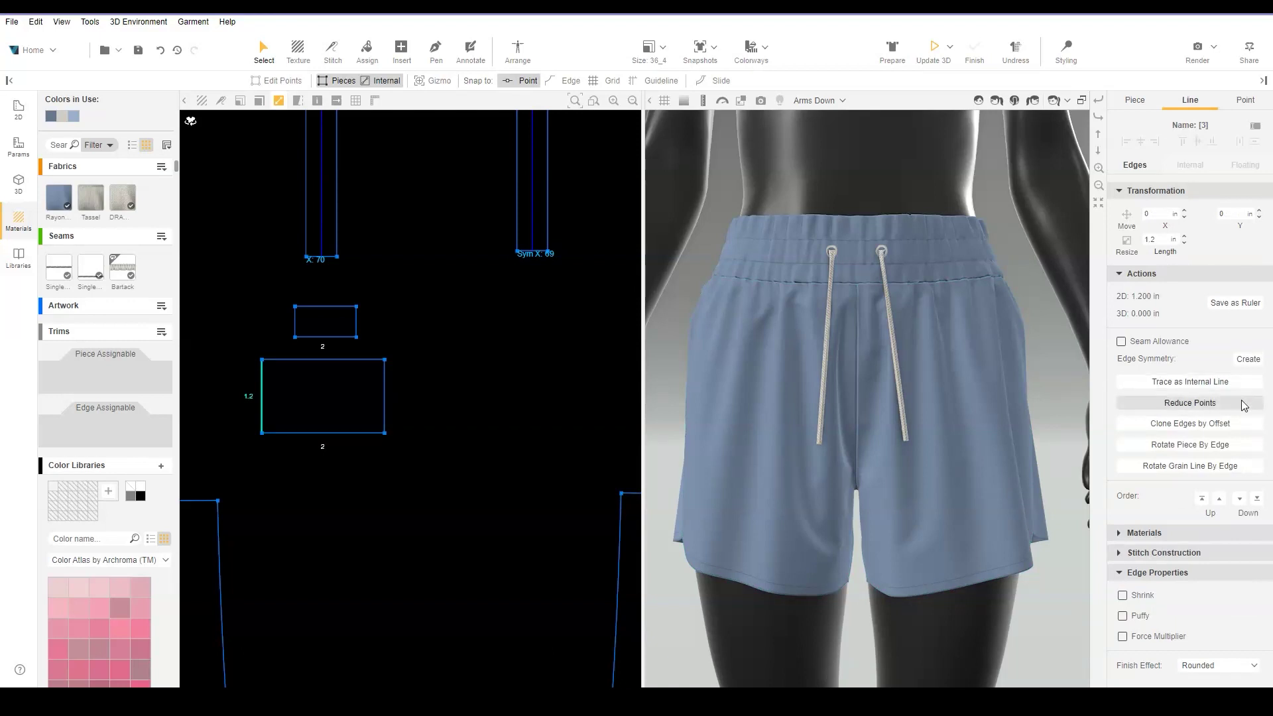
pyautogui.click(1243, 425)
pyautogui.click(1218, 464)
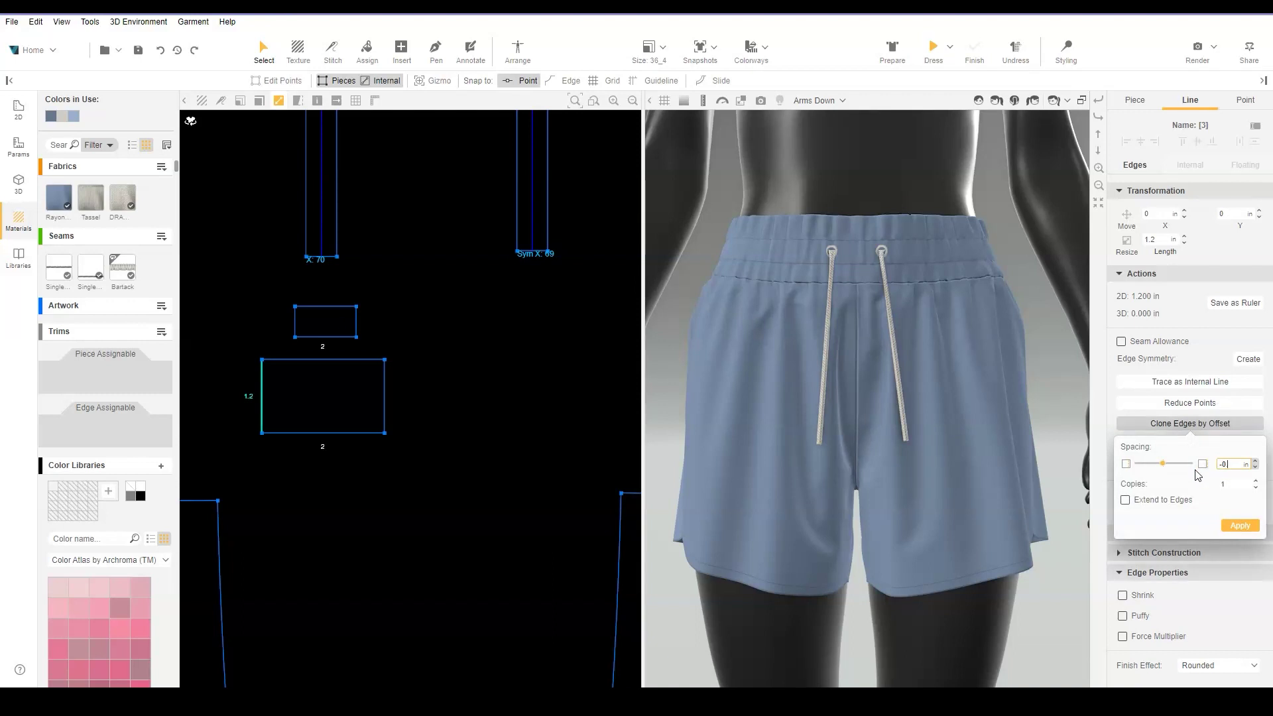
pyautogui.click(1238, 487)
pyautogui.click(1239, 526)
pyautogui.click(370, 475)
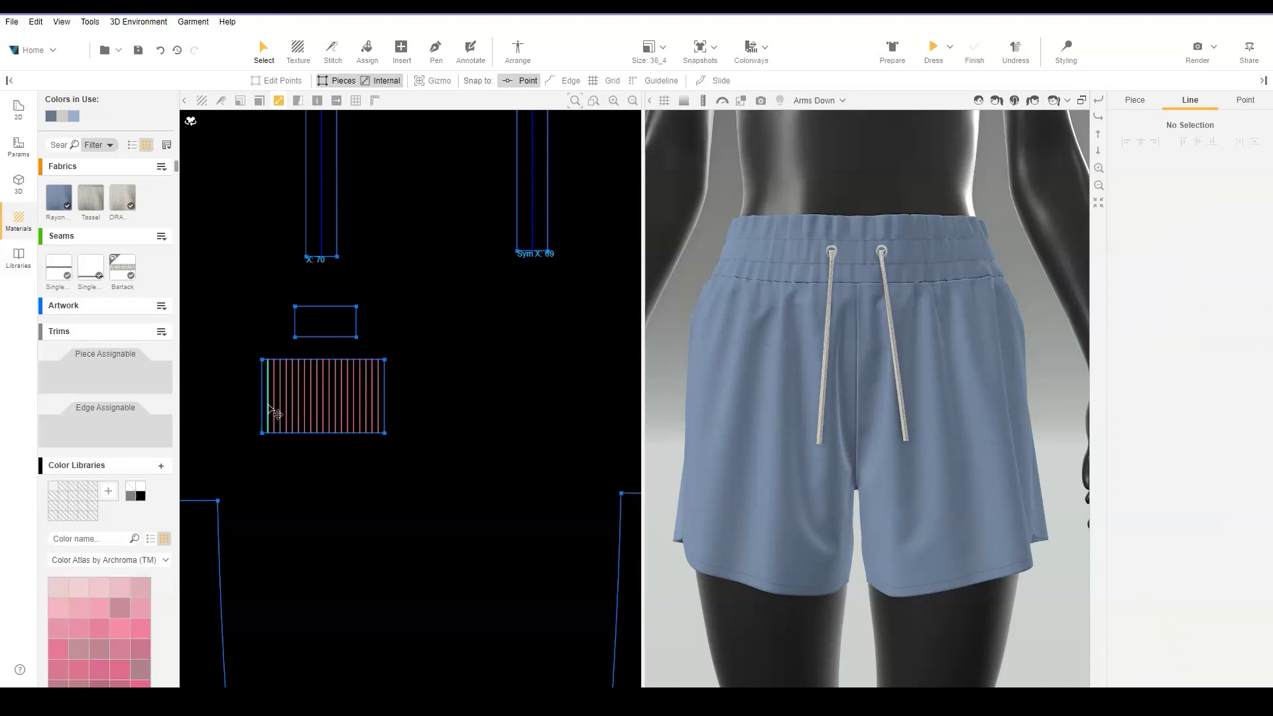
# - Shorten all 19 internal lines to about 1 in and move them down to meet the larger rectangle's bottom edge
pyautogui.click(269, 411)
pyautogui.scroll(5, 272, 414)
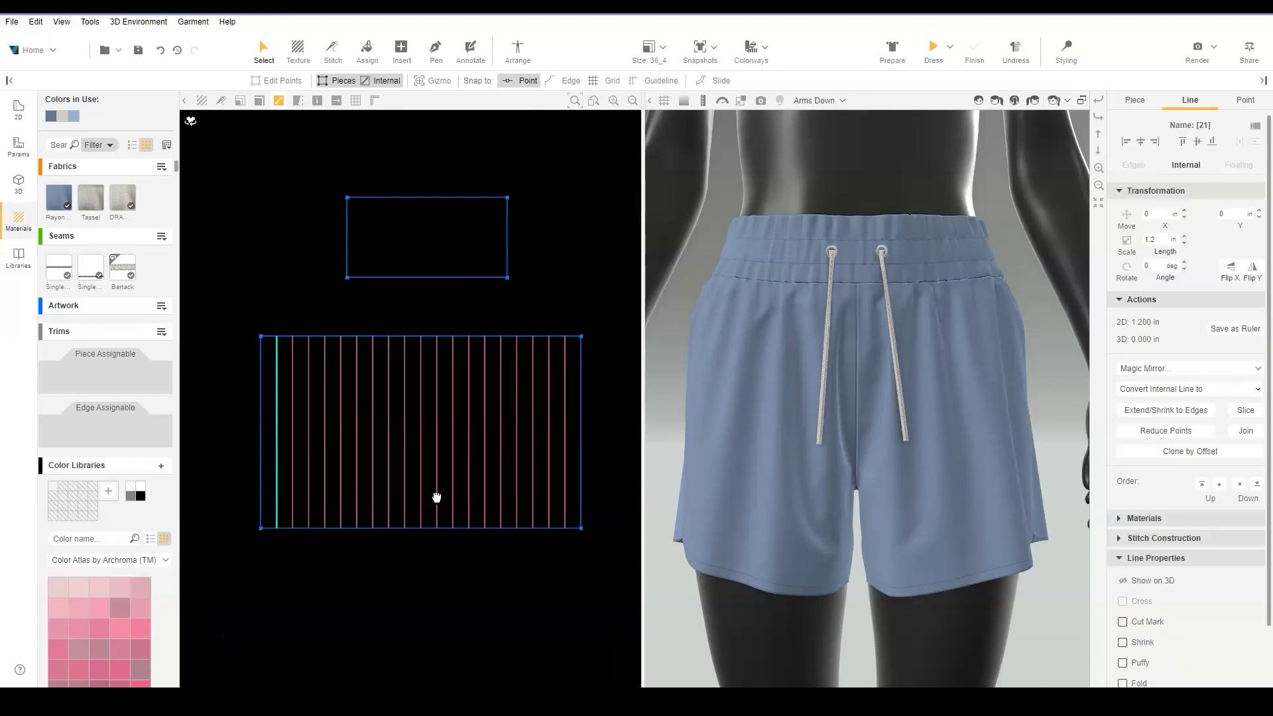
pyautogui.moveTo(581, 561); pyautogui.dragTo(273, 360)
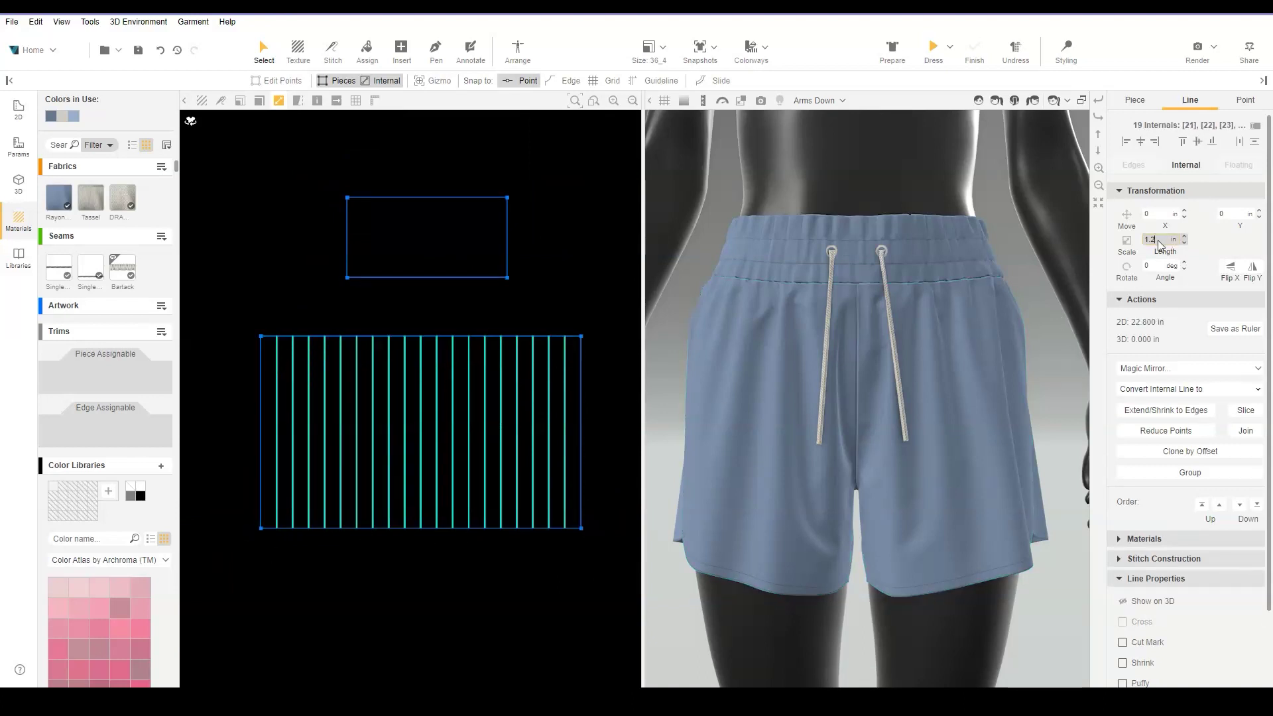
pyautogui.press('Return')
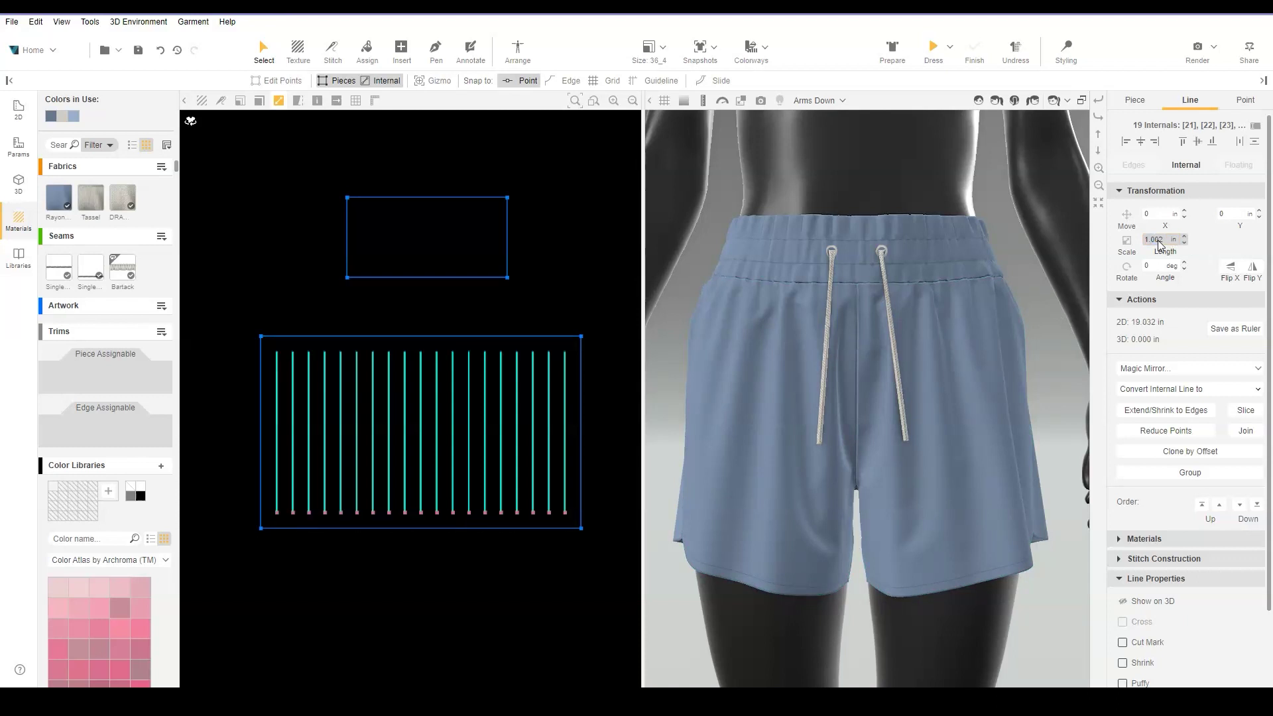
pyautogui.keyDown('shift'); pyautogui.moveTo(549, 420); pyautogui.dragTo(548, 437); pyautogui.keyUp('shift')
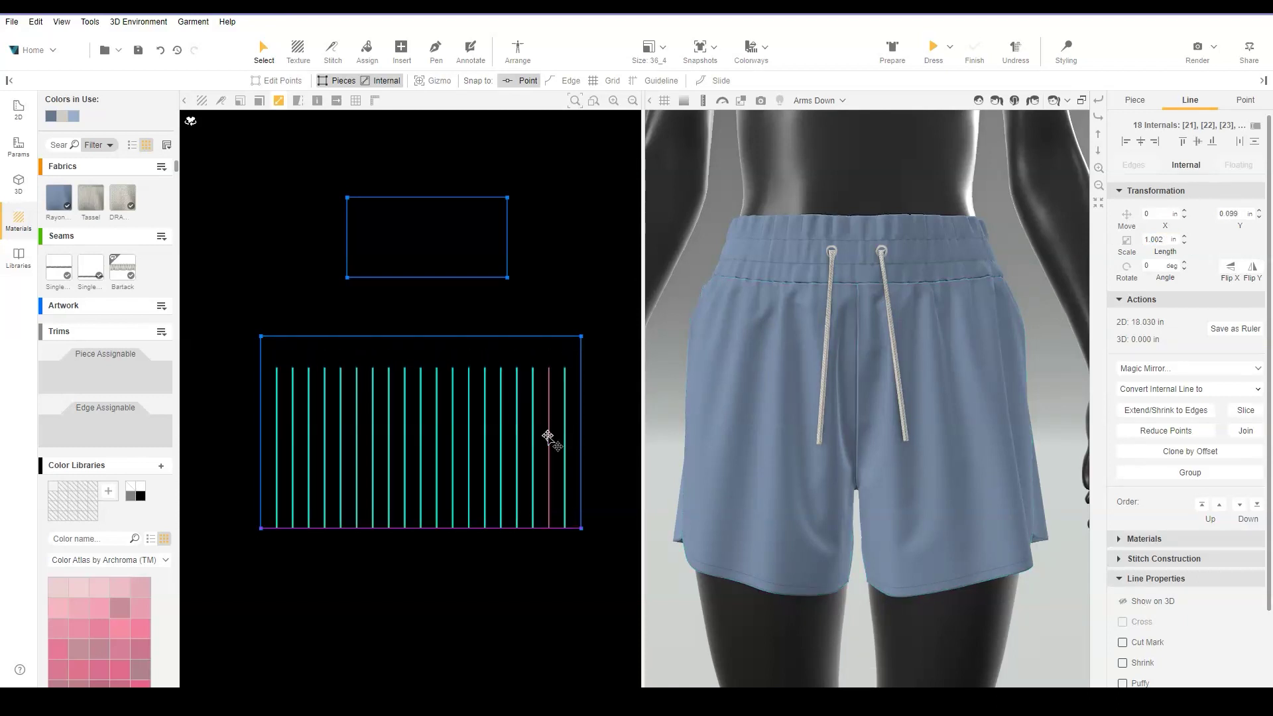
# - Convert all 19 internal lines of the larger rectangle to slits to form the tassel fringe
pyautogui.keyDown('ctrl'); pyautogui.click(549, 475); pyautogui.keyUp('ctrl')
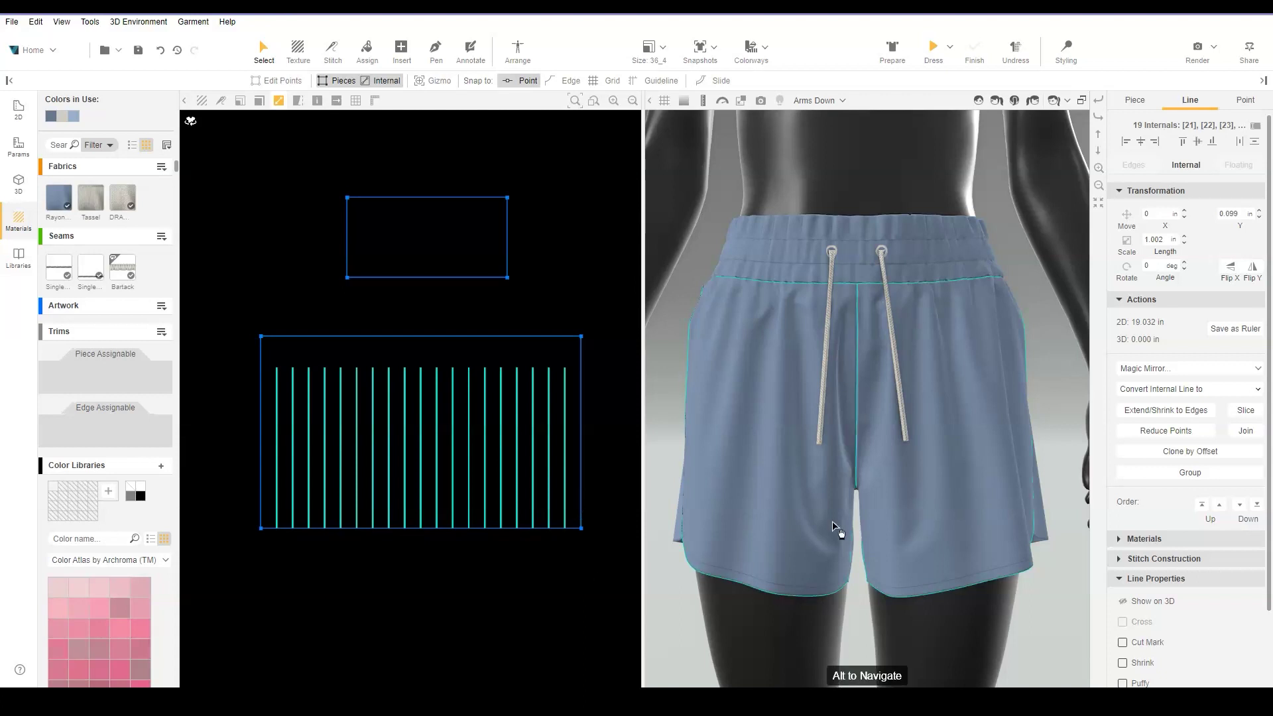
pyautogui.click(1132, 389)
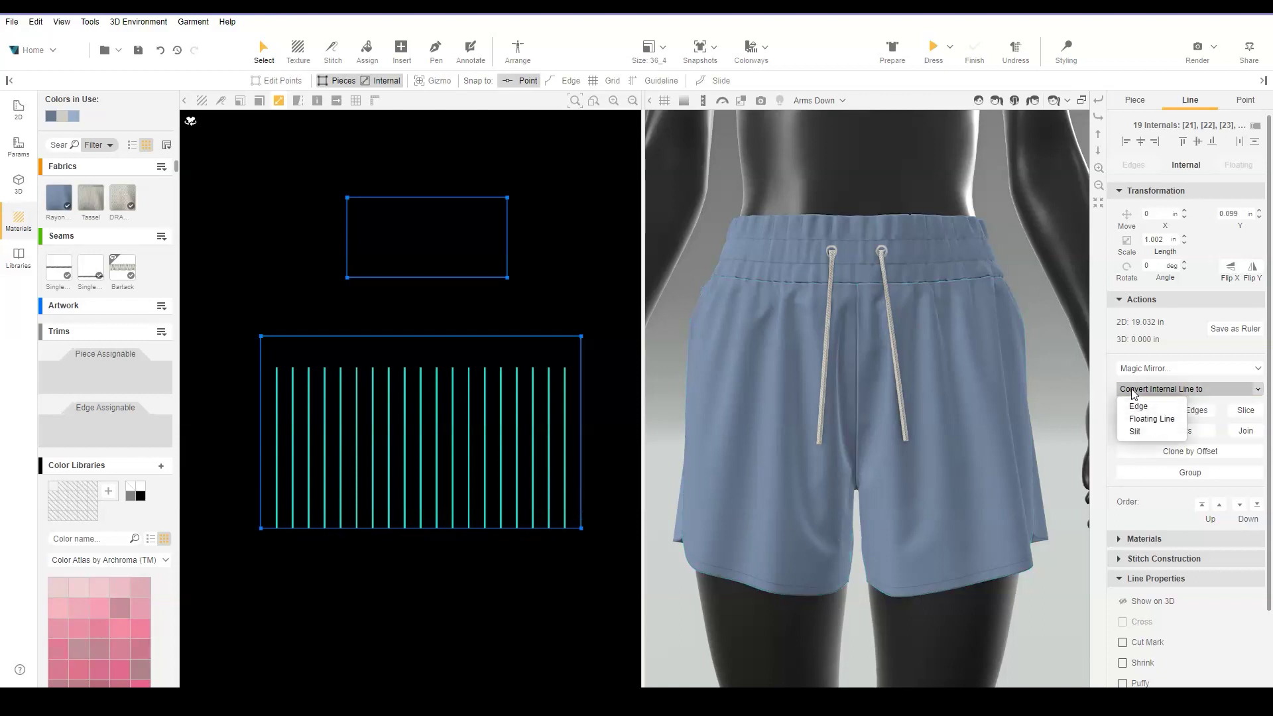
pyautogui.click(1145, 431)
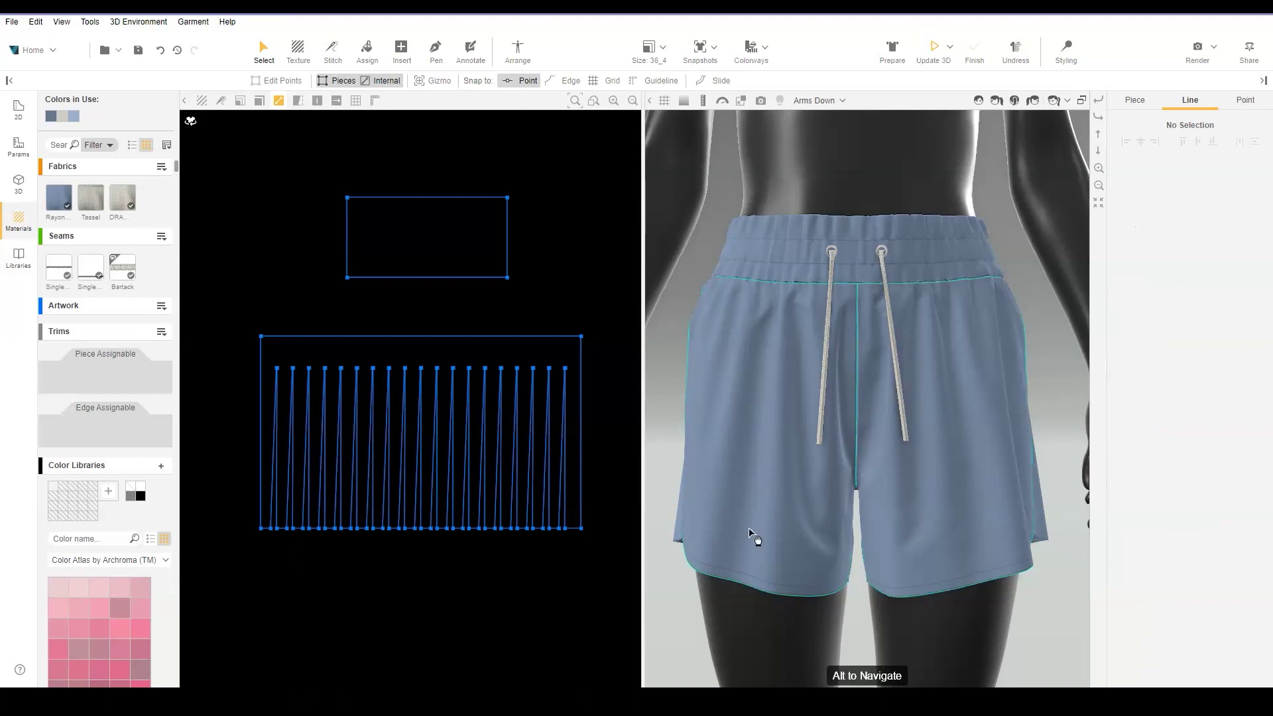
# - Create X-symmetric copies of the small rectangle and the fringe piece, and place them beneath the second drawcord strip
pyautogui.scroll(-5, 279, 393)
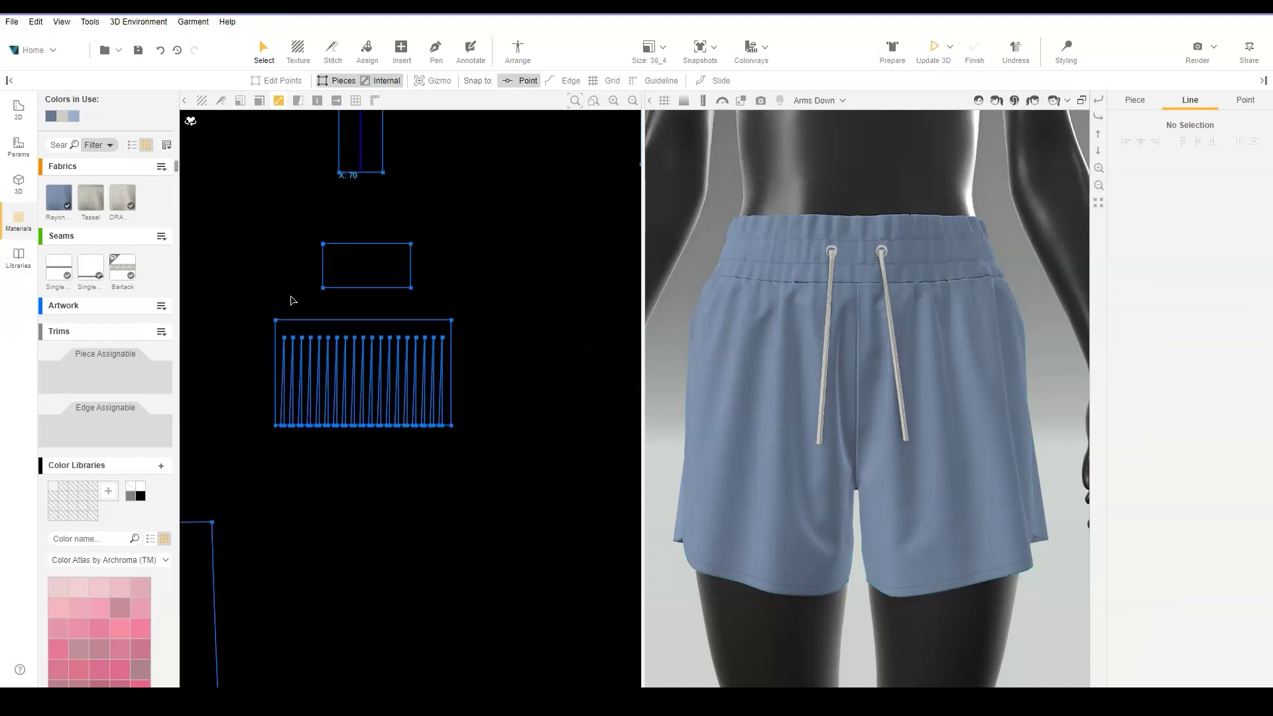
pyautogui.moveTo(206, 305); pyautogui.dragTo(478, 580)
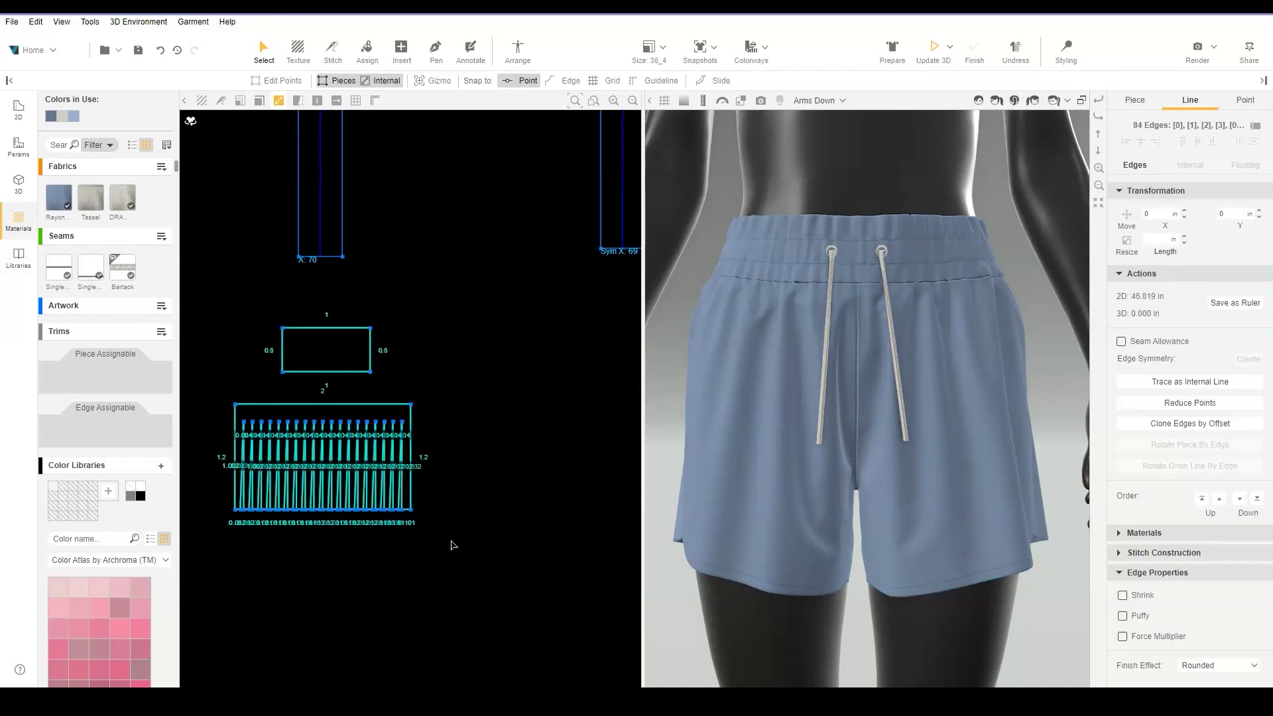
pyautogui.click(339, 355)
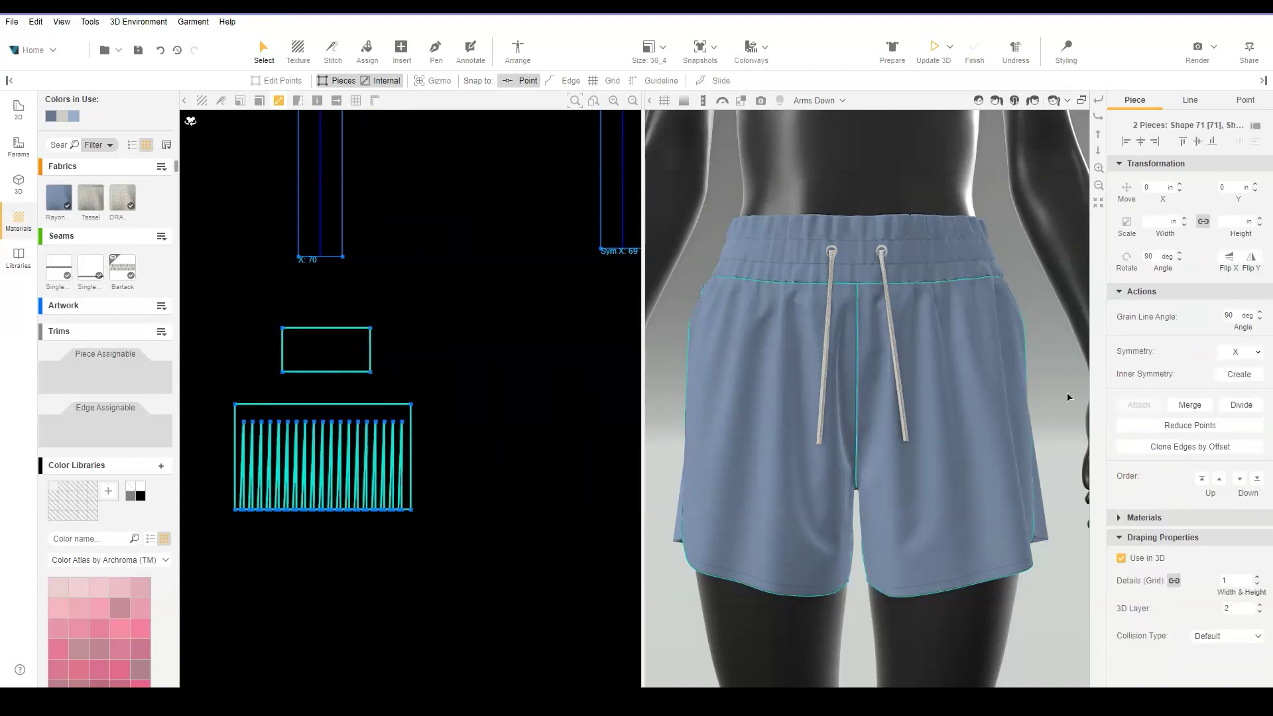
pyautogui.click(1235, 351)
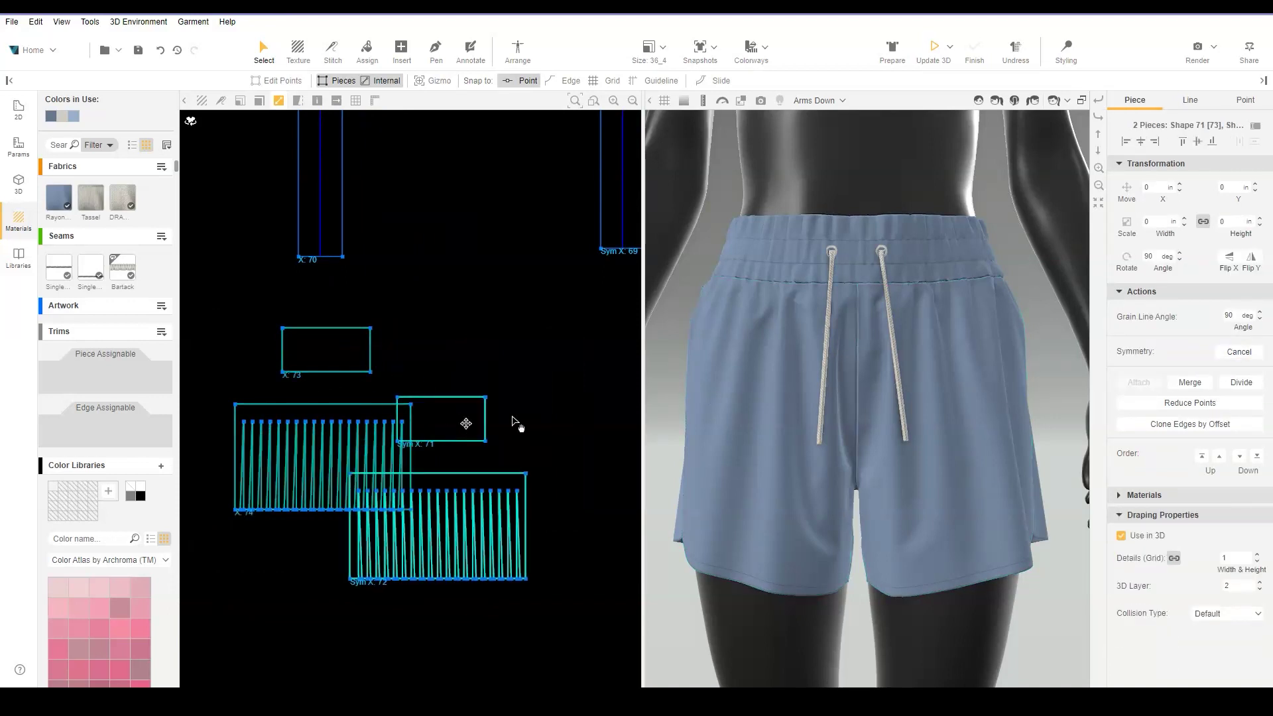
pyautogui.moveTo(484, 360); pyautogui.dragTo(418, 389, button='middle')
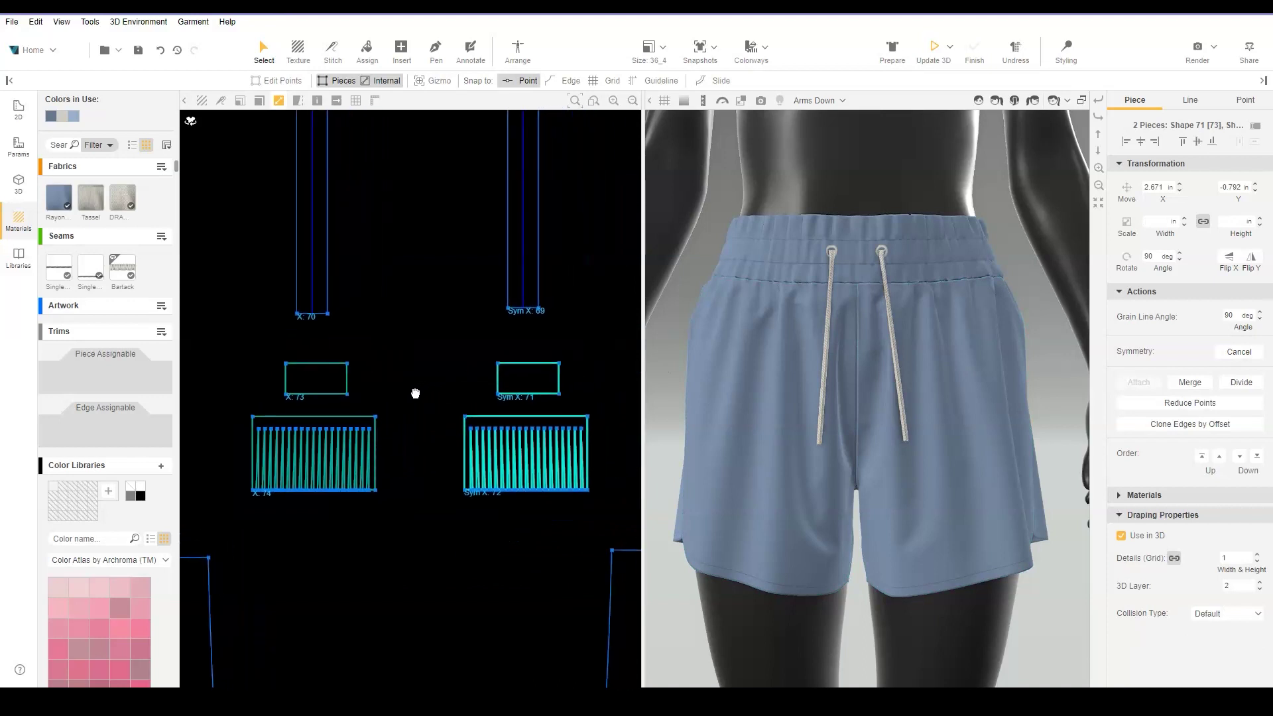
pyautogui.click(439, 407)
# - Give all four tassel pieces 3D layer 6 and a finer details grid
pyautogui.moveTo(211, 338); pyautogui.dragTo(640, 540)
pyautogui.moveTo(1234, 608); pyautogui.dragTo(1211, 584)
pyautogui.write('6')
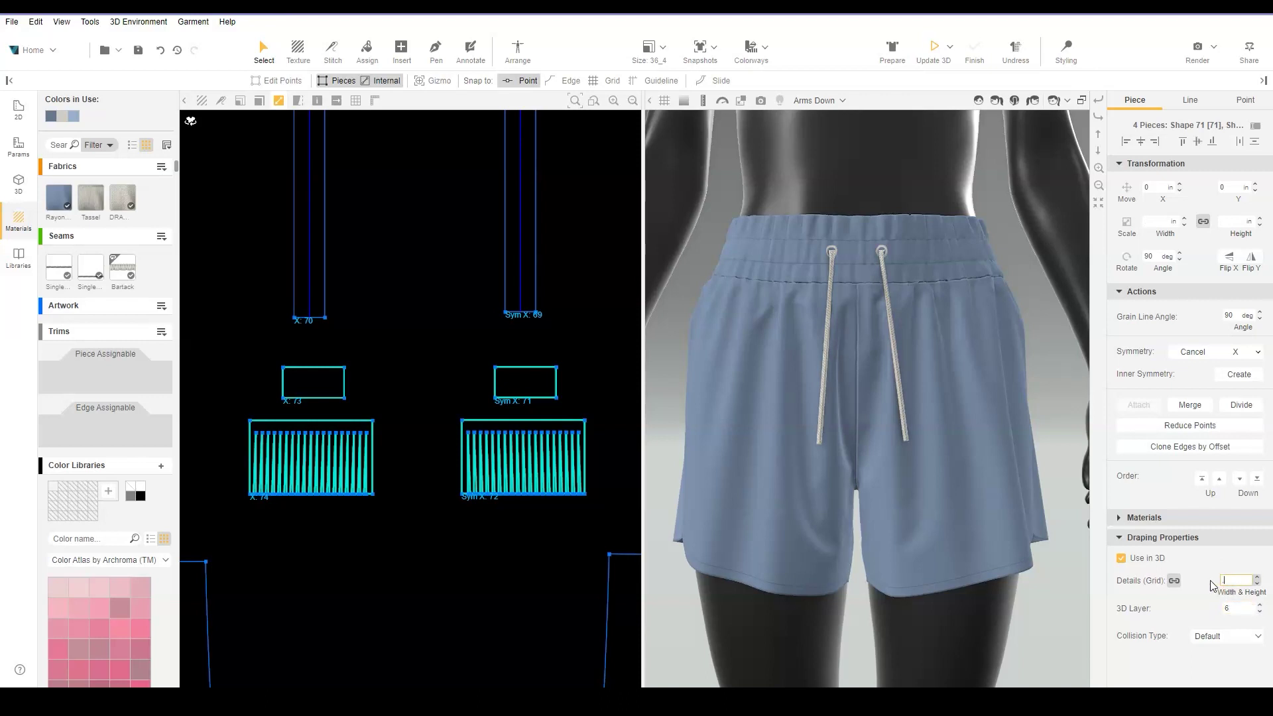
pyautogui.click(361, 176)
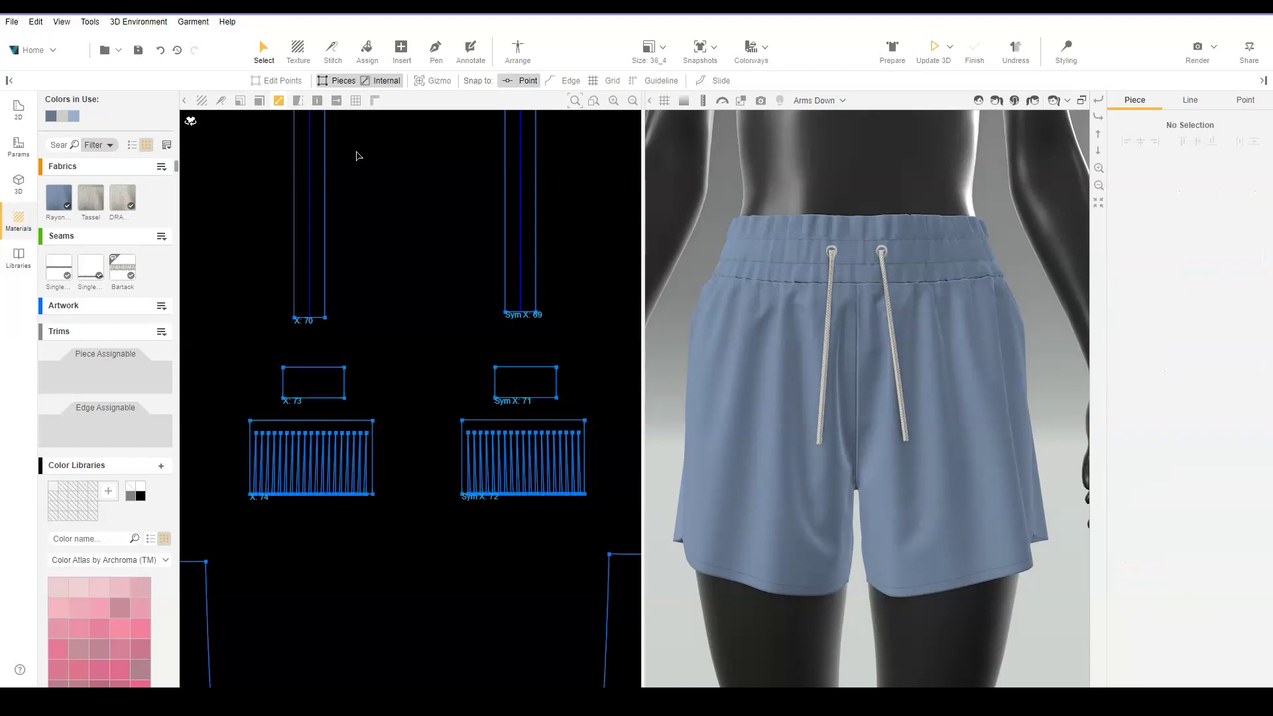
# - Stitch the small rectangle's top edge to the first strip's bottom edge, and its bottom edge to the fringe piece's top edge
pyautogui.click(333, 50)
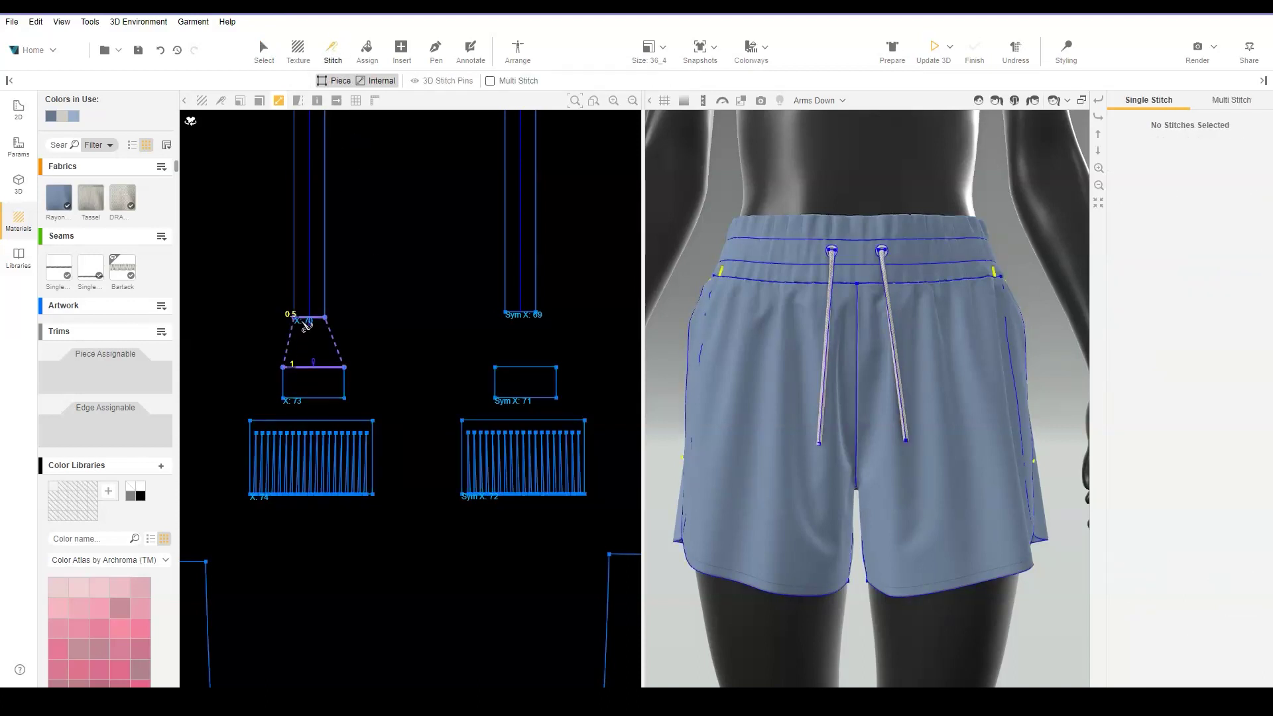
pyautogui.click(305, 320)
pyautogui.click(311, 398)
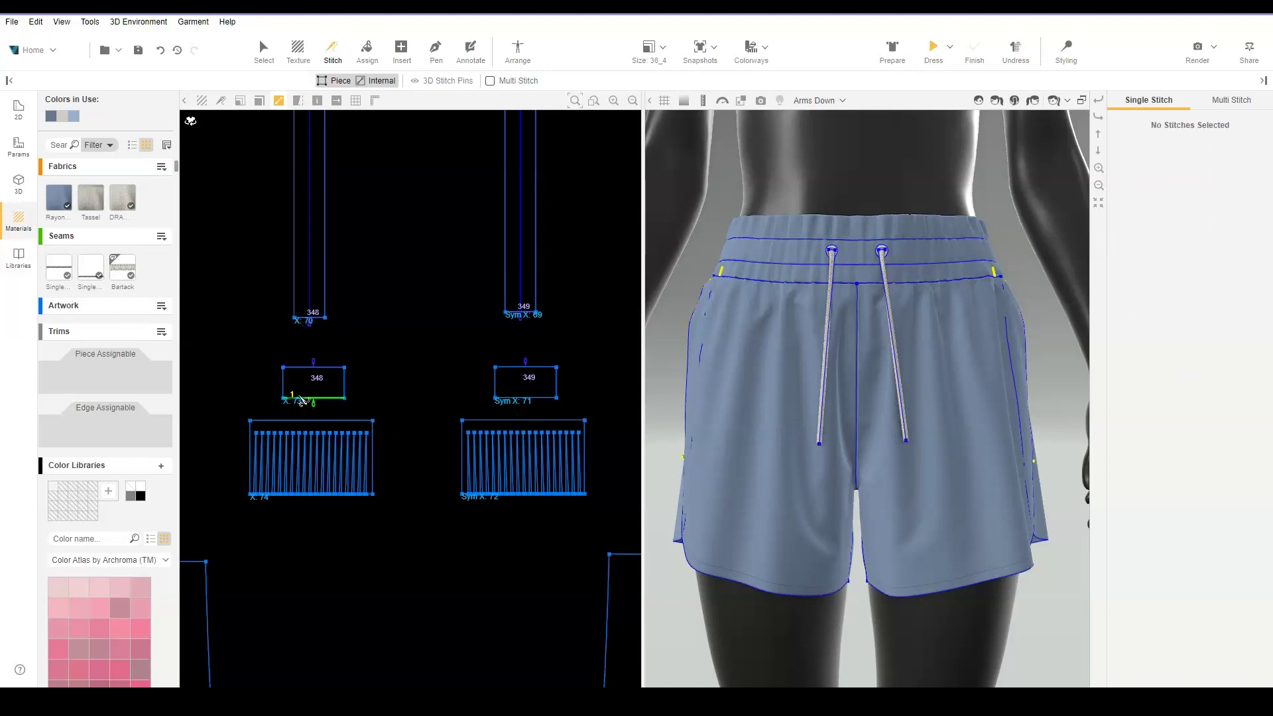
pyautogui.click(305, 421)
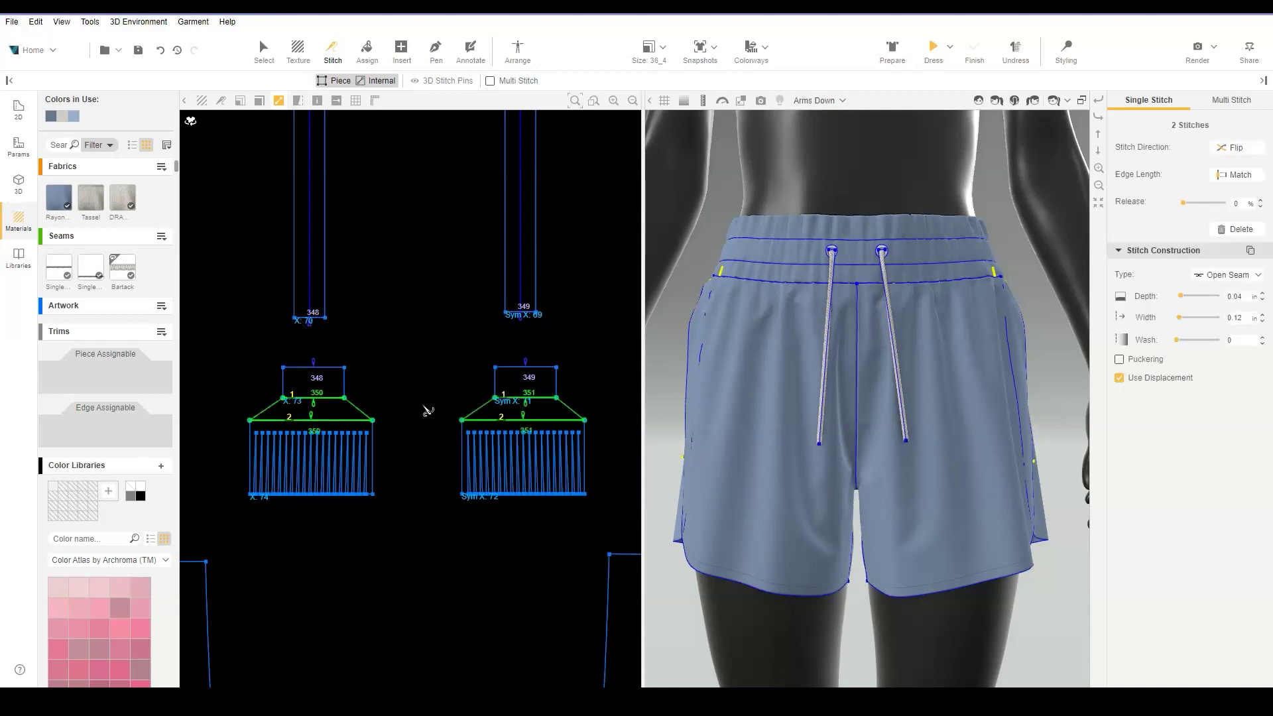
# - Stitch the small tassel rectangle's two short side edges together
pyautogui.click(345, 394)
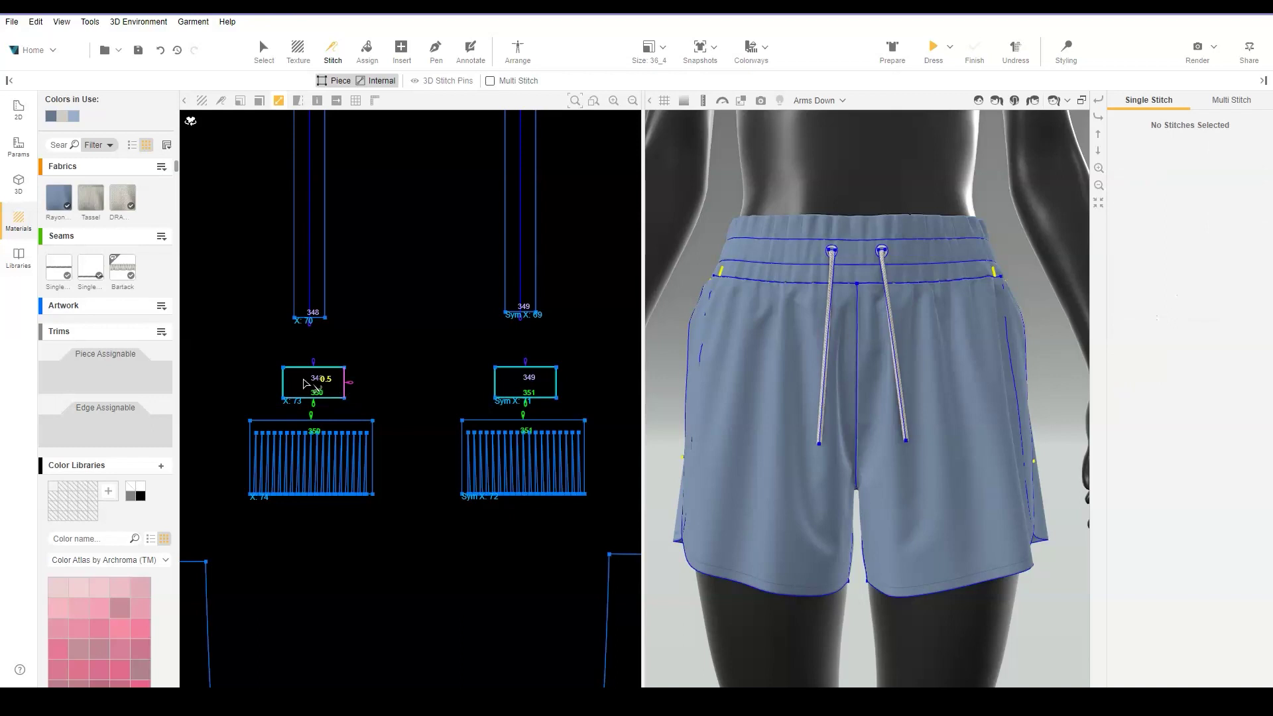
pyautogui.click(283, 387)
# - Arrange the four tassel pieces in the front Low Waist cluster and shift them in 3D to sit beneath the drawcord ends
pyautogui.click(517, 51)
pyautogui.click(518, 51)
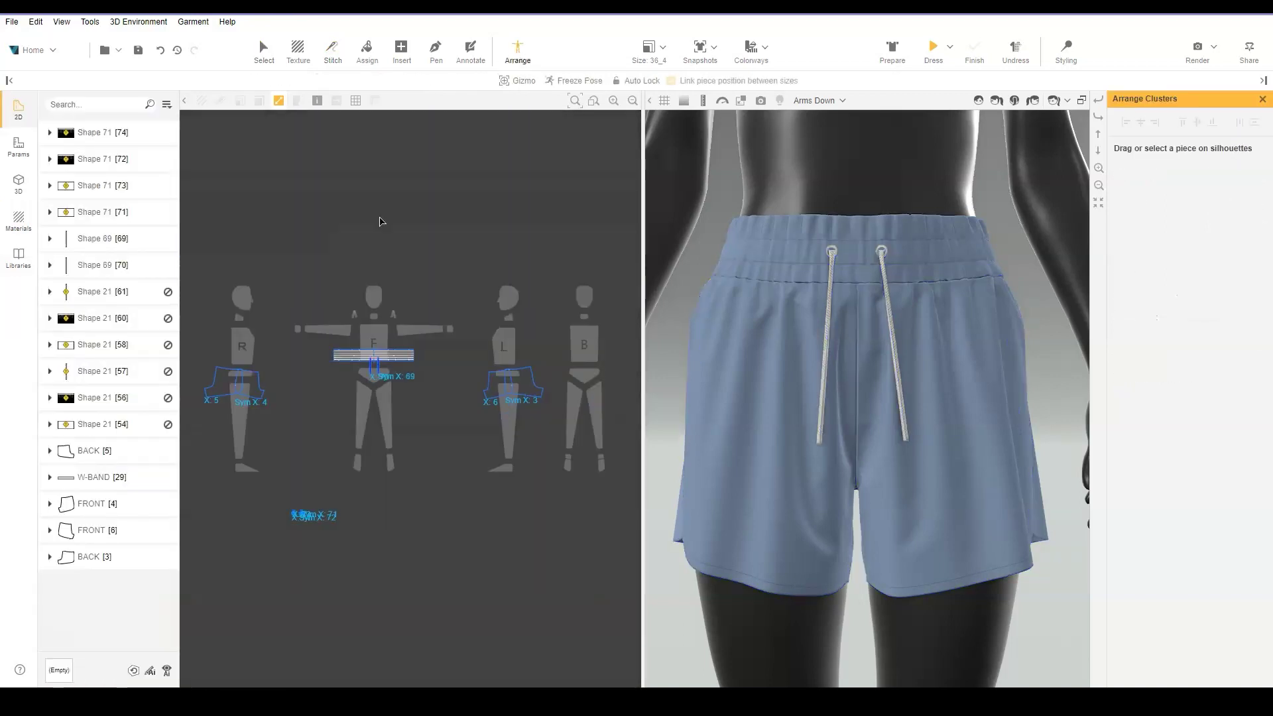
pyautogui.scroll(4, 324, 498)
pyautogui.moveTo(223, 540); pyautogui.dragTo(422, 276)
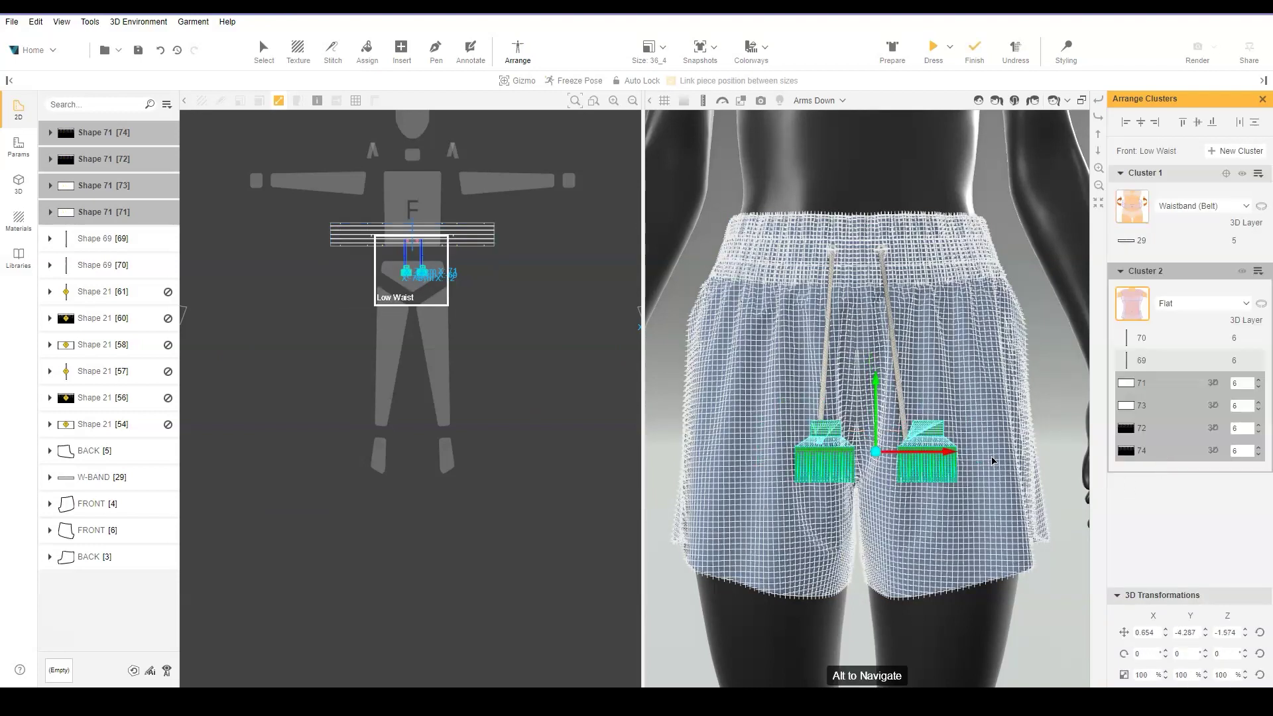
pyautogui.moveTo(943, 451); pyautogui.dragTo(930, 452)
pyautogui.moveTo(865, 387); pyautogui.dragTo(867, 413)
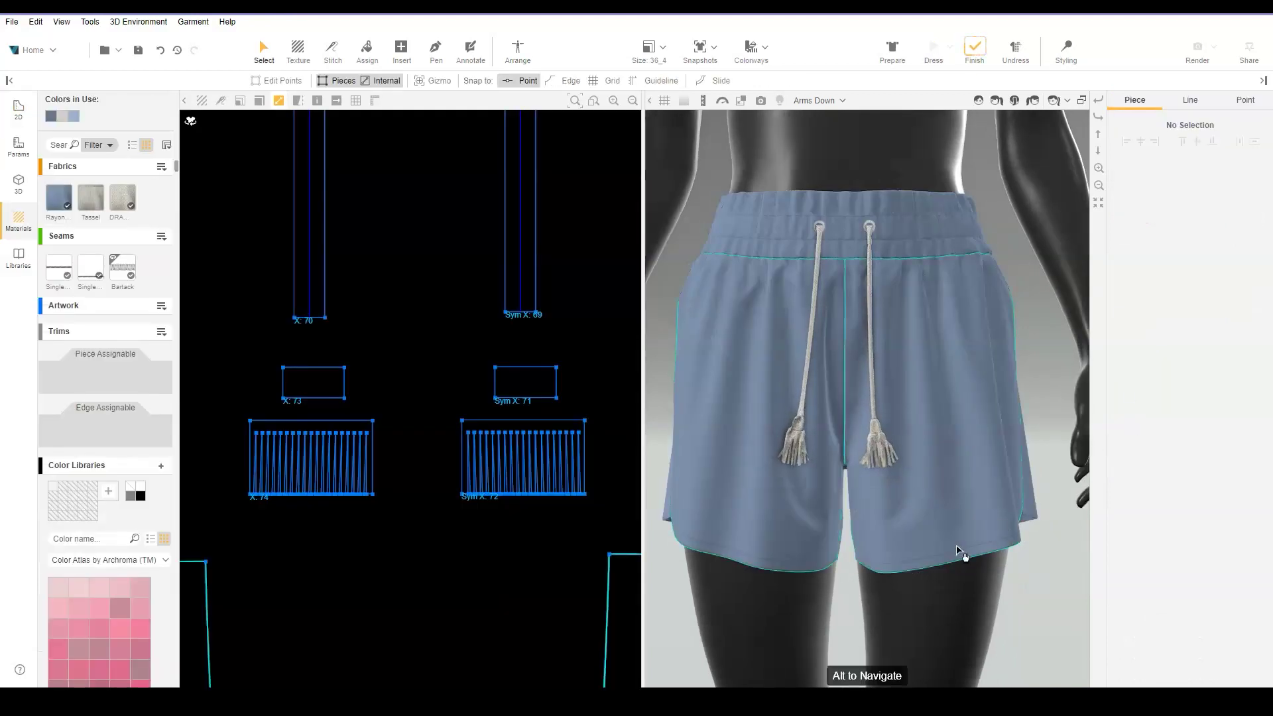
# - Simulate the shorts with the stitched tassels, inspect the drawcord ends up close, and finish the dressing
pyautogui.scroll(3, 974, 524)
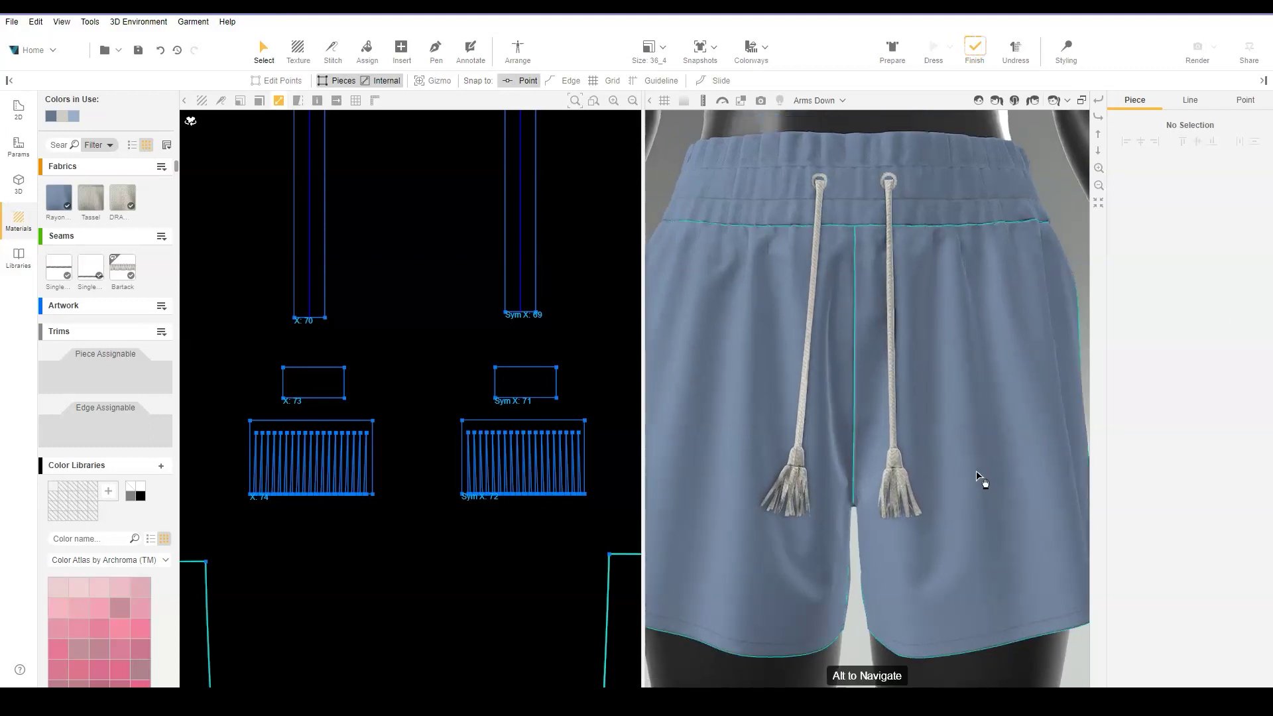
pyautogui.scroll(3, 976, 468)
pyautogui.click(974, 47)
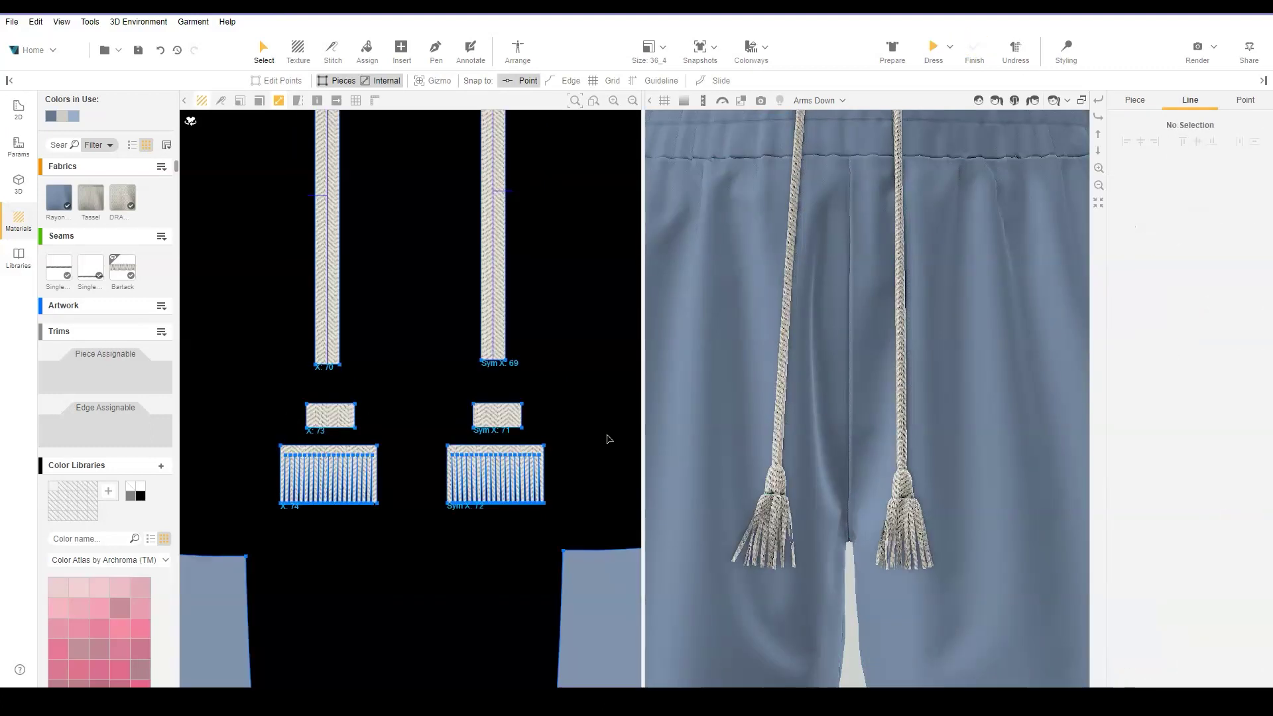
# - Apply a 40% edge shrink to the bottom edge of the small tassel rectangle
pyautogui.click(511, 429)
pyautogui.click(1123, 595)
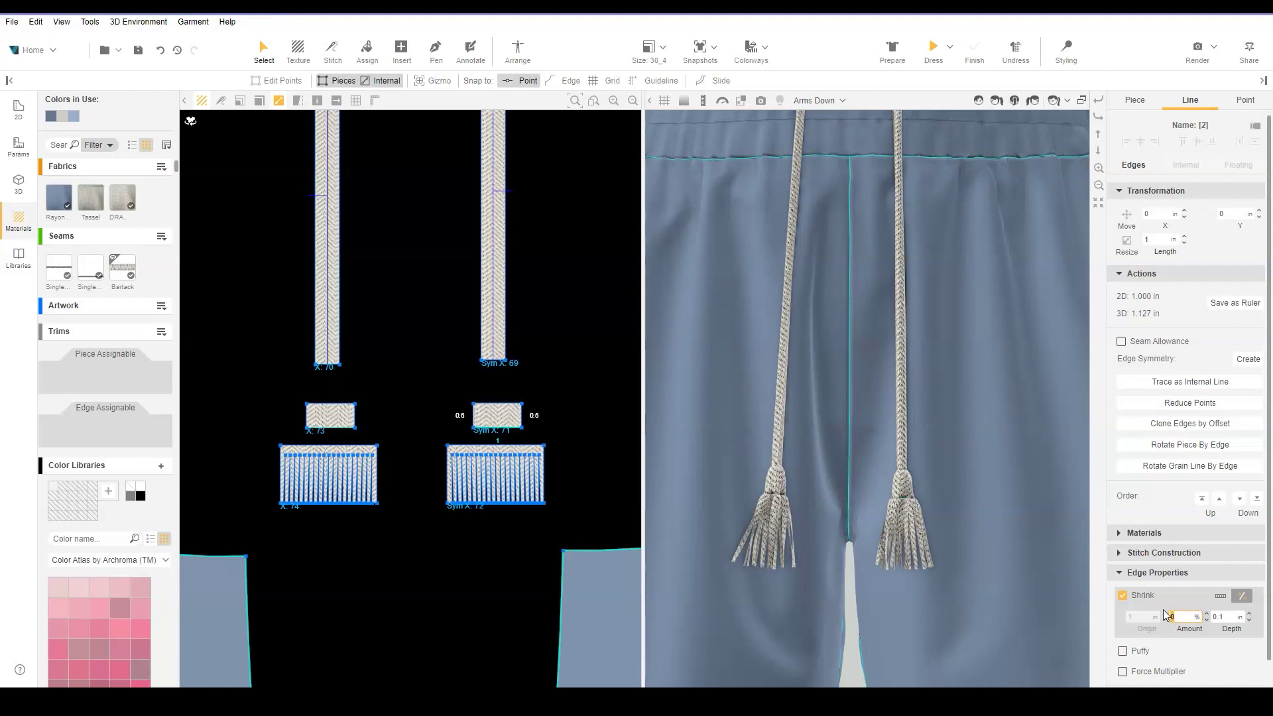
pyautogui.click(1165, 614)
pyautogui.write('40')
pyautogui.press('Return')
pyautogui.click(1233, 622)
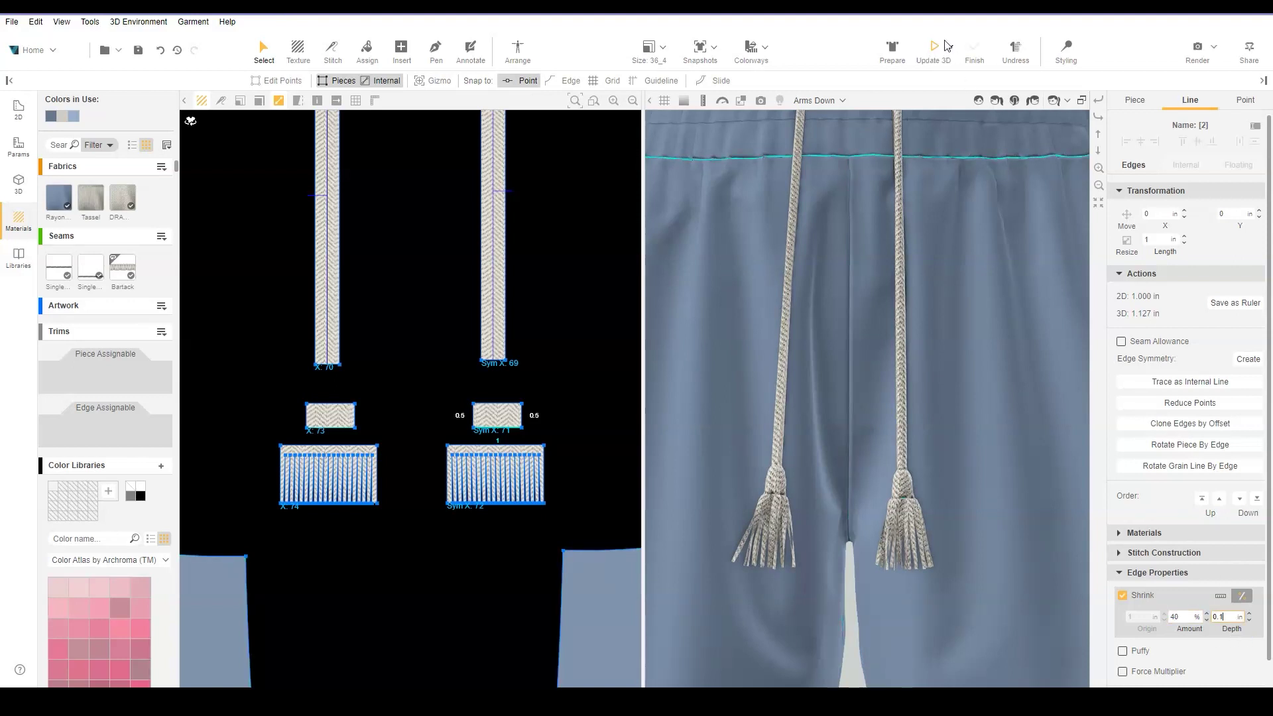
# - Update the 3D simulation with the edge shrink and finish the dressing
pyautogui.click(935, 49)
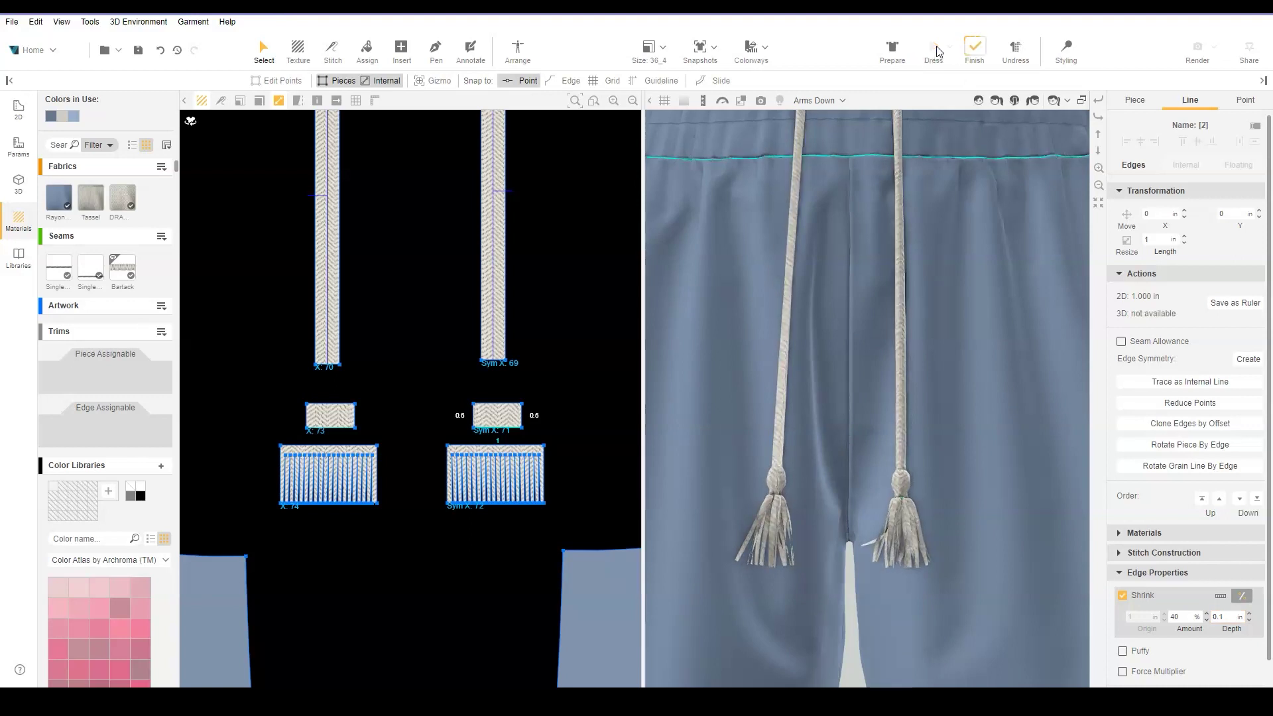
pyautogui.click(973, 51)
pyautogui.click(378, 347)
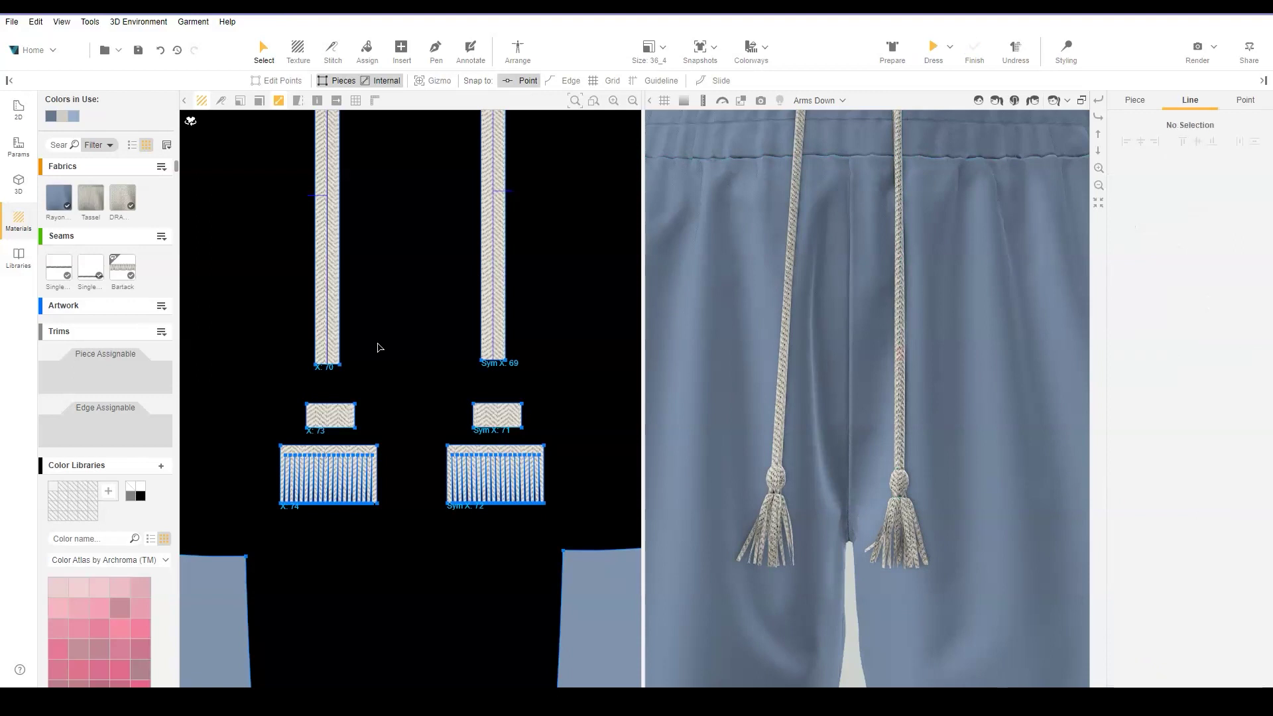
# - Assign the Tassel fabric to both small rectangles and both fringe pieces, and display the shorts from the front
pyautogui.click(91, 197)
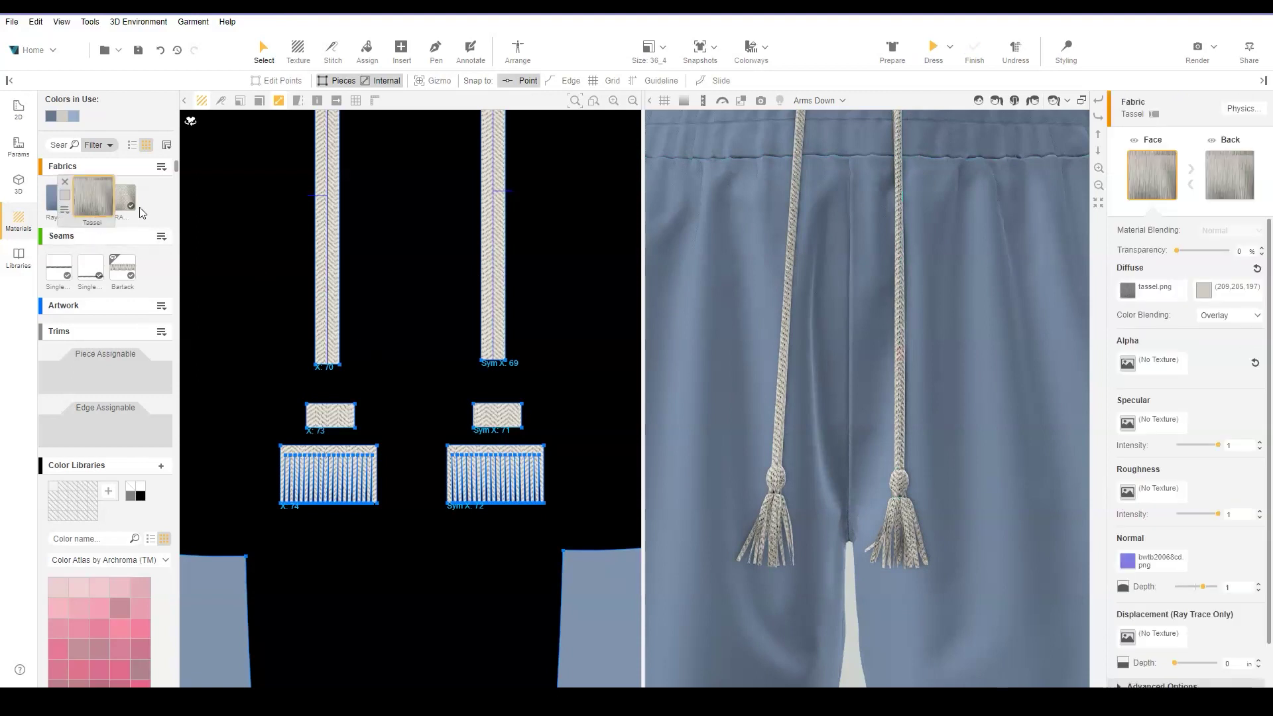
pyautogui.click(1142, 294)
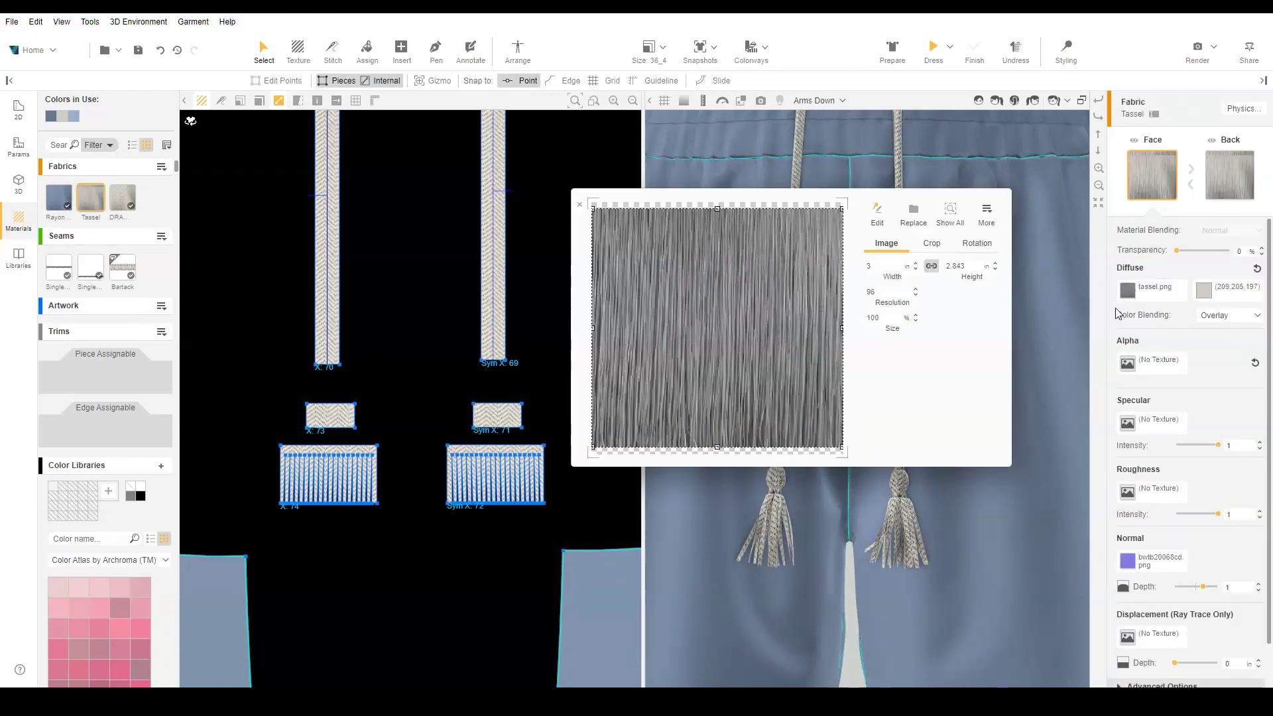
pyautogui.click(1186, 338)
pyautogui.click(369, 51)
pyautogui.moveTo(242, 382); pyautogui.dragTo(580, 514)
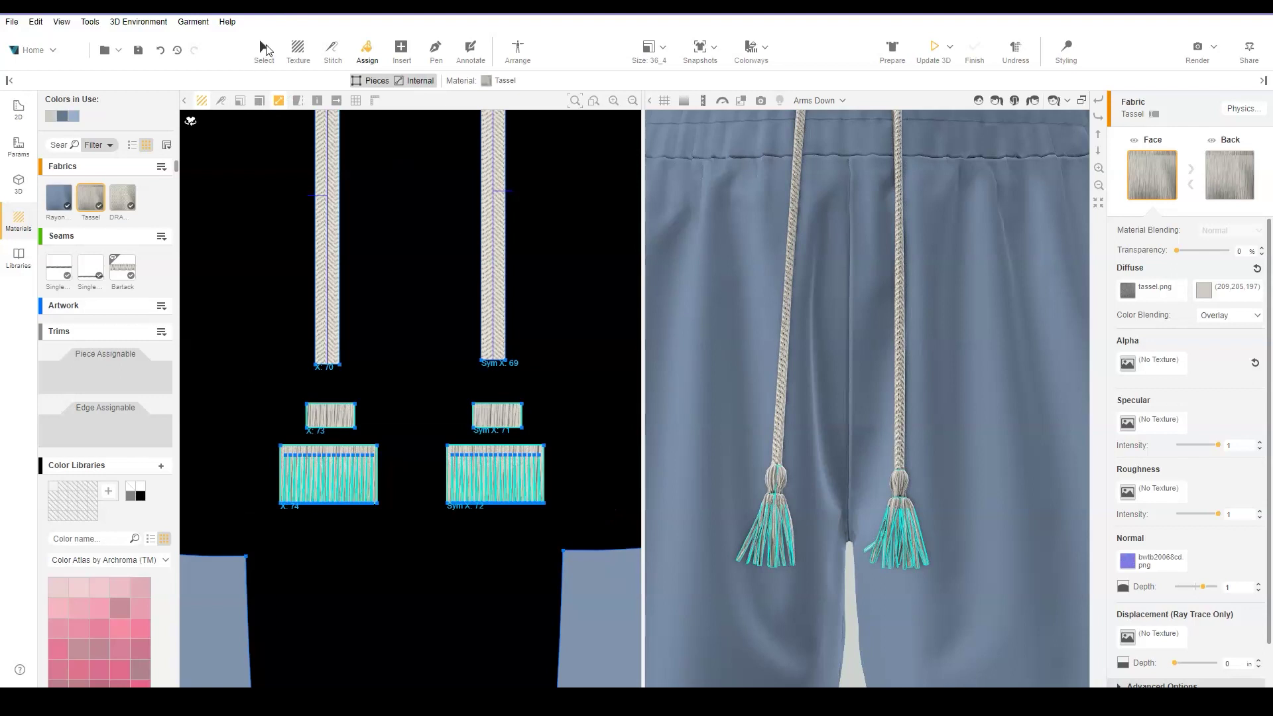
pyautogui.click(265, 49)
pyautogui.click(265, 262)
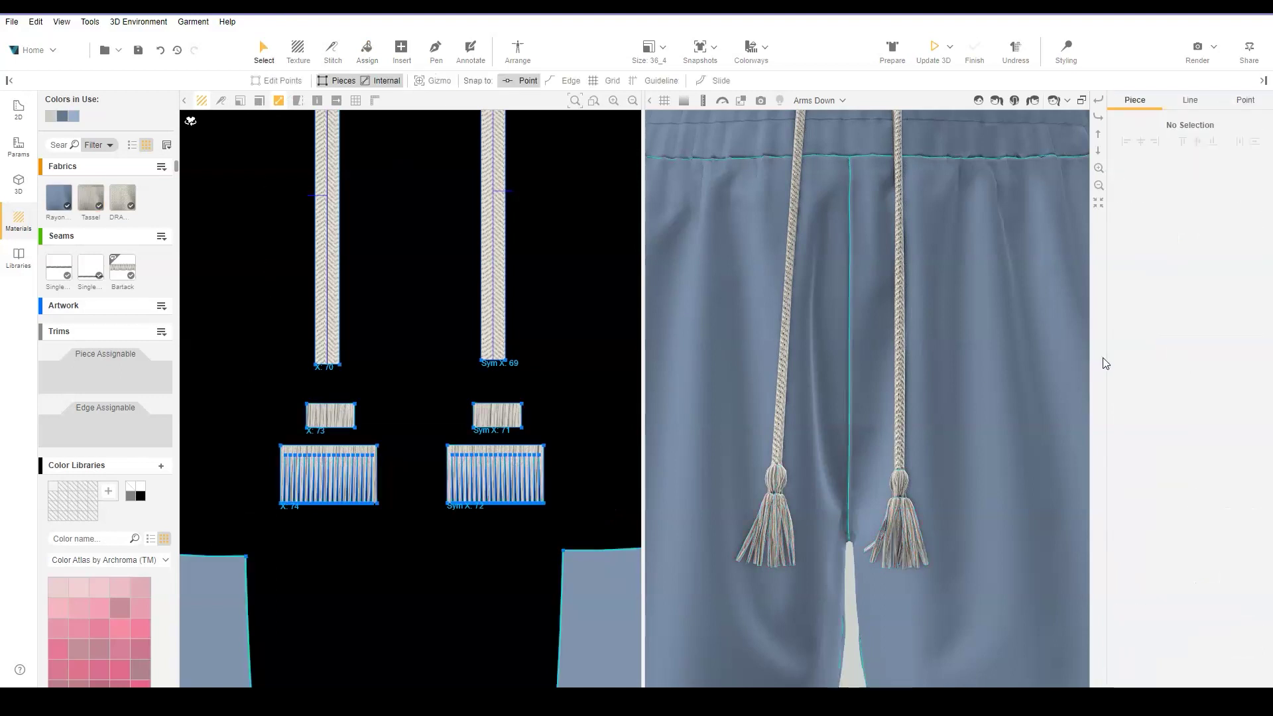
pyautogui.click(978, 101)
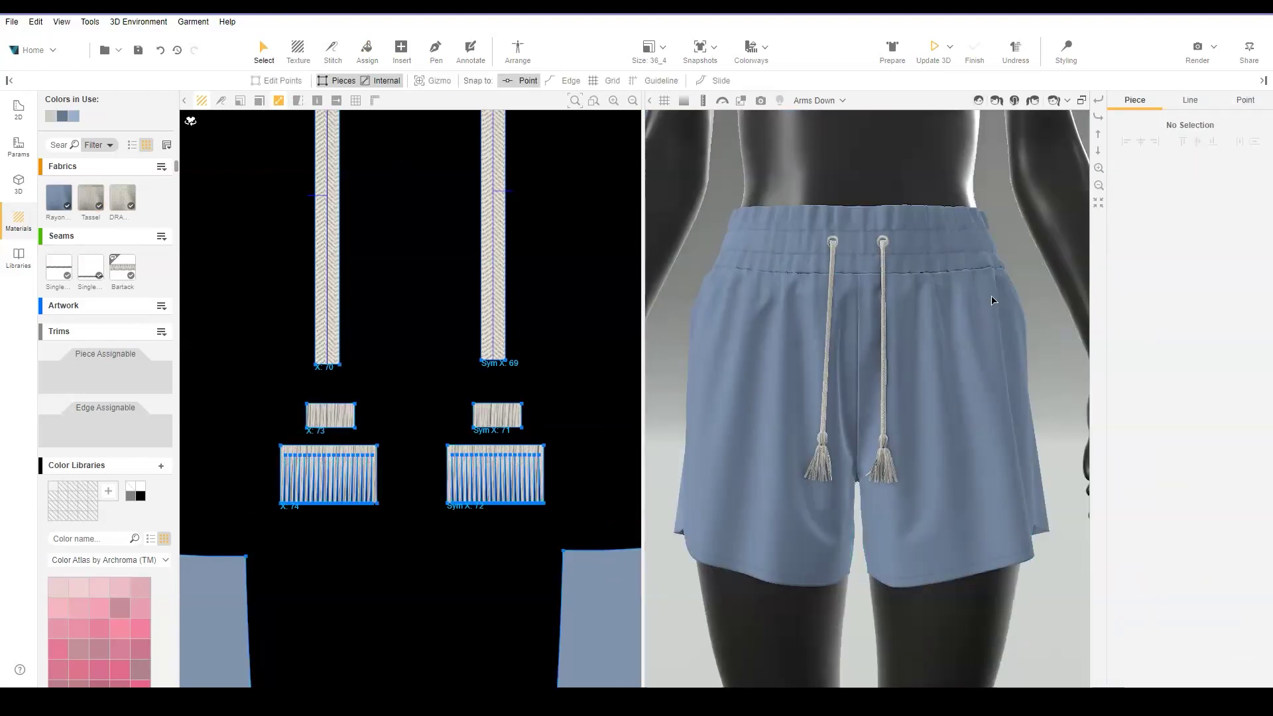